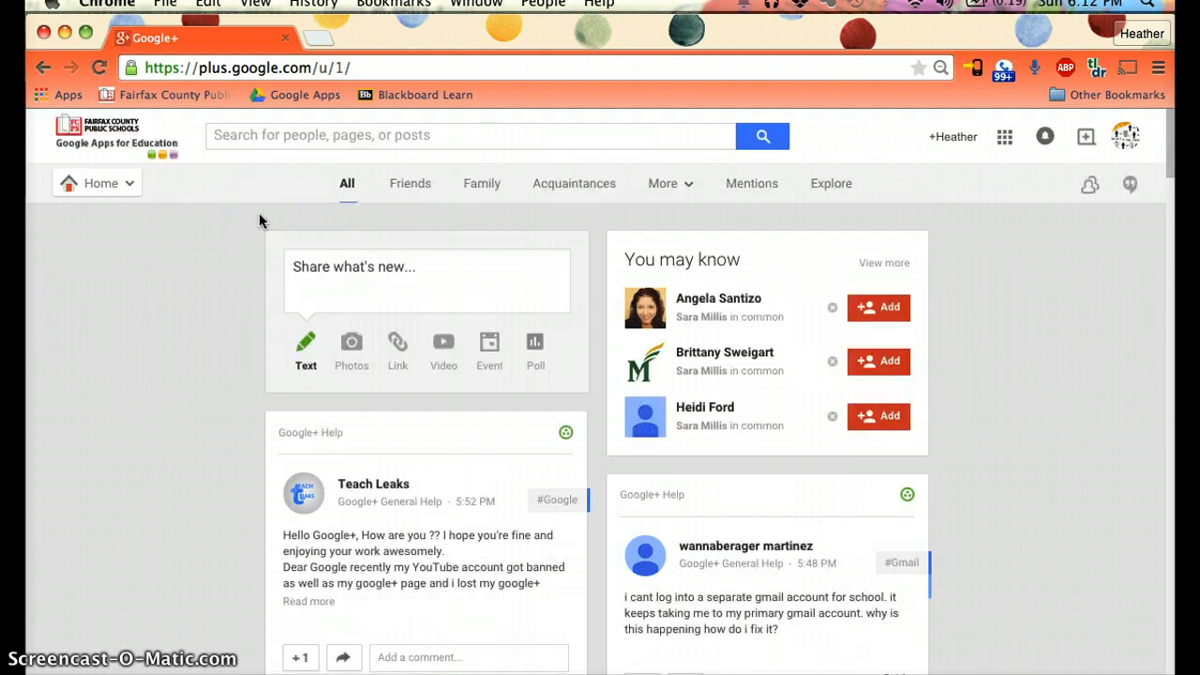
# Go to the Communities page and start creating a new community
pyautogui.click(241, 215)
pyautogui.click(126, 181)
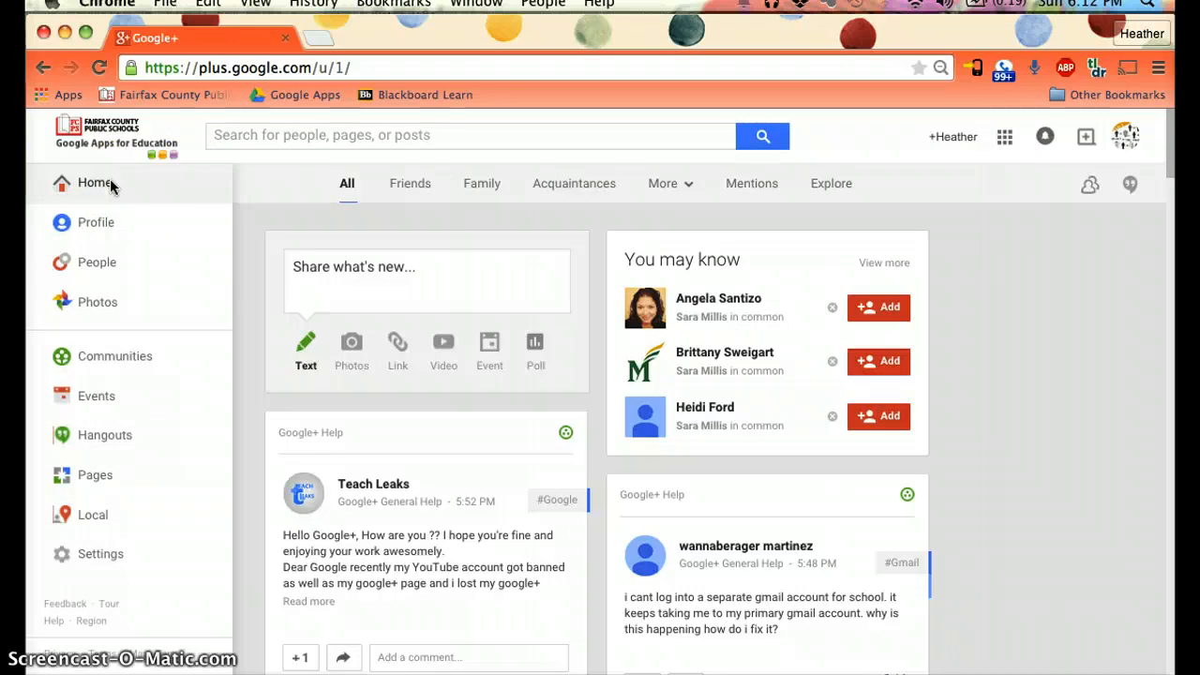
pyautogui.click(130, 363)
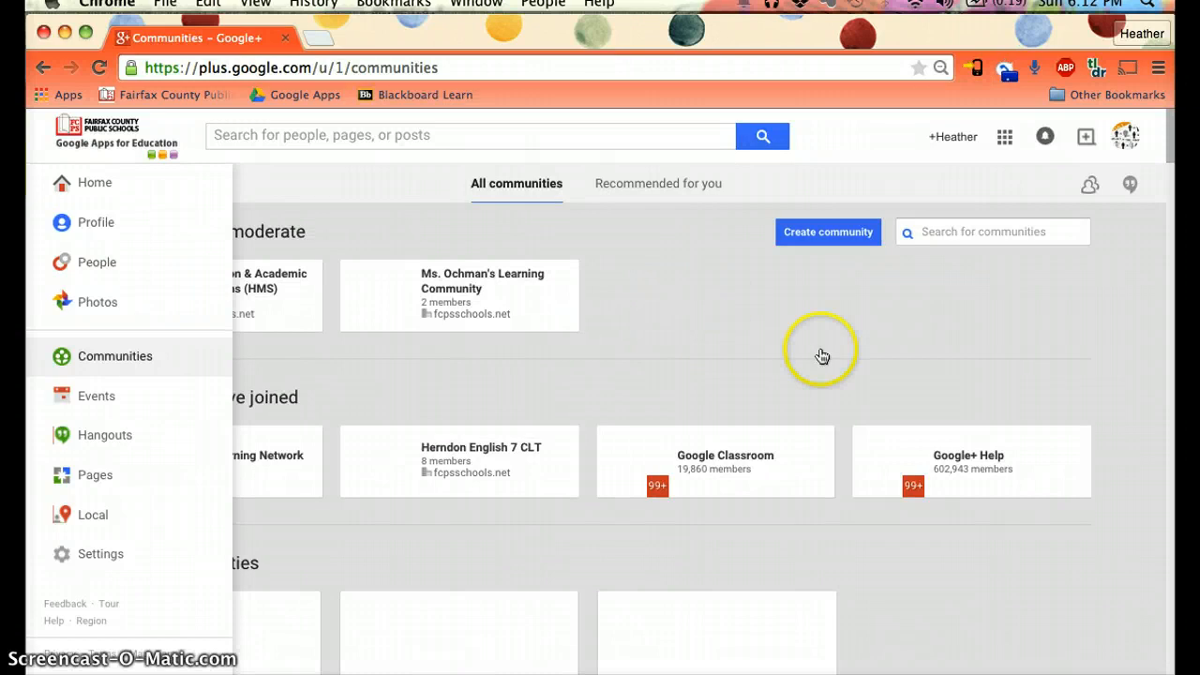
pyautogui.click(825, 340)
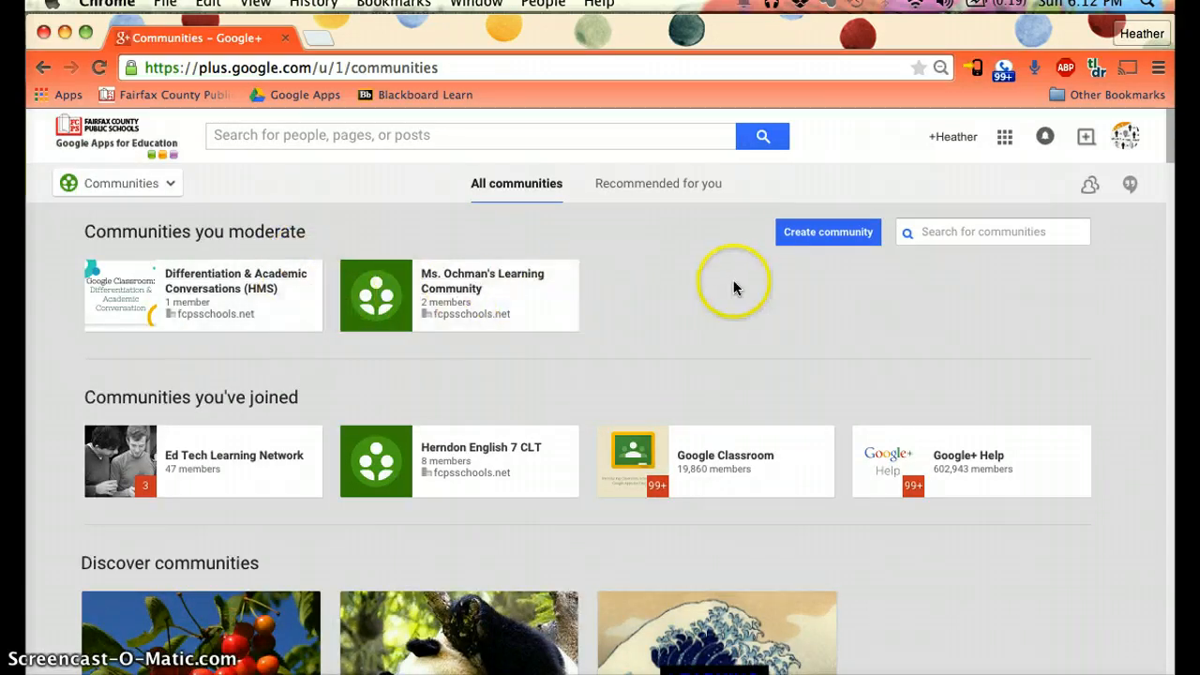
pyautogui.click(816, 236)
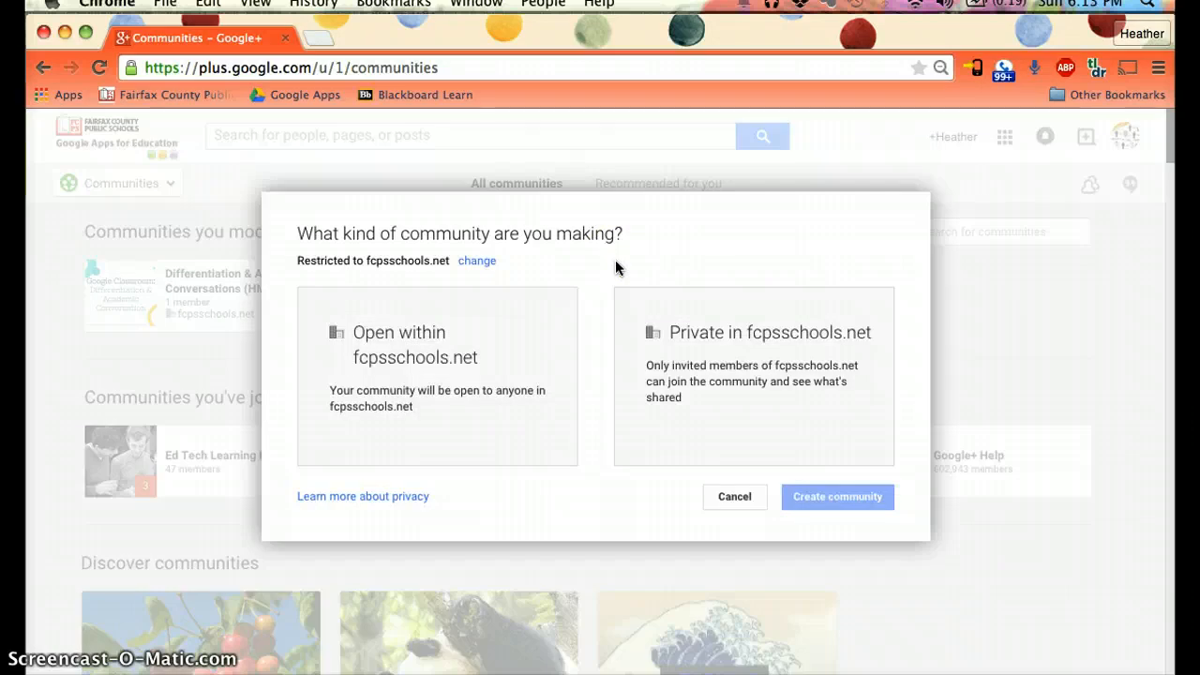
# Examine the join-permission options for an open fcpsschools.net community and the search-visibility options for a private one
pyautogui.click(487, 324)
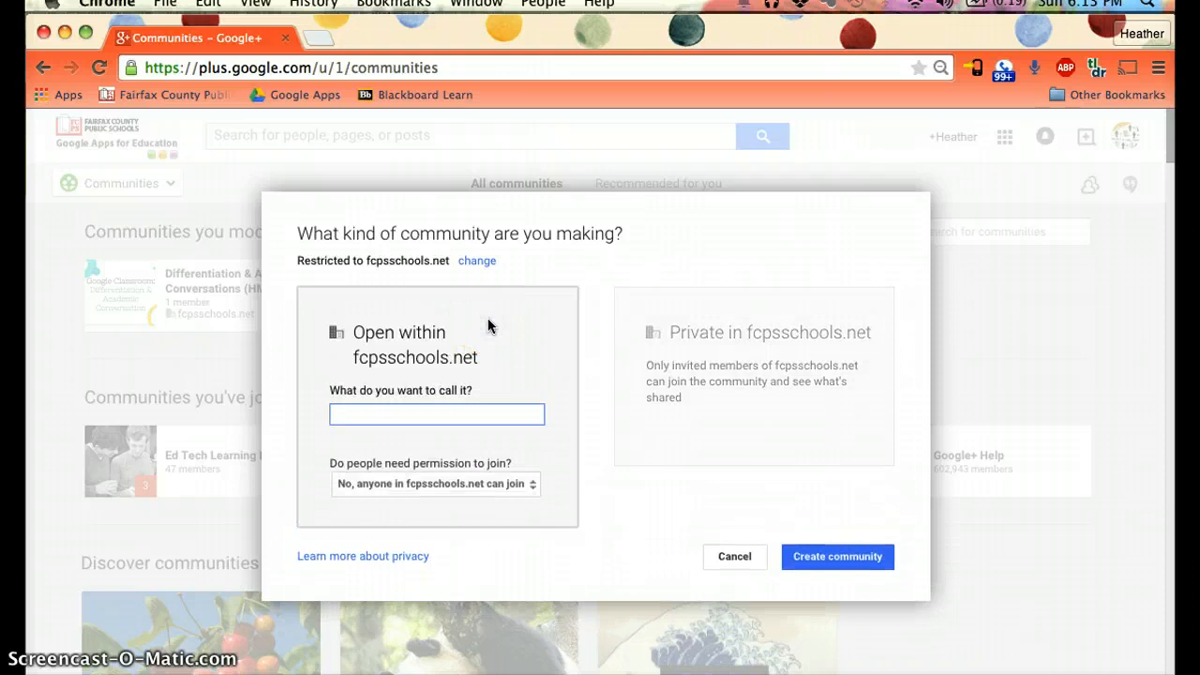
pyautogui.click(703, 332)
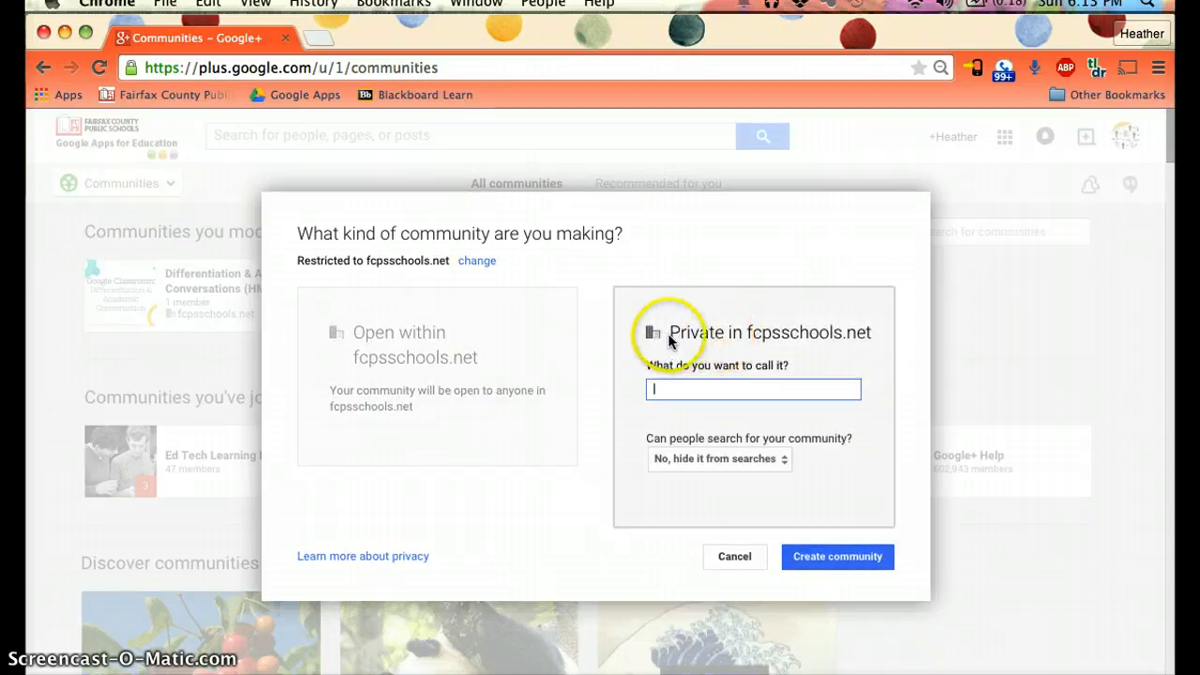
pyautogui.click(511, 322)
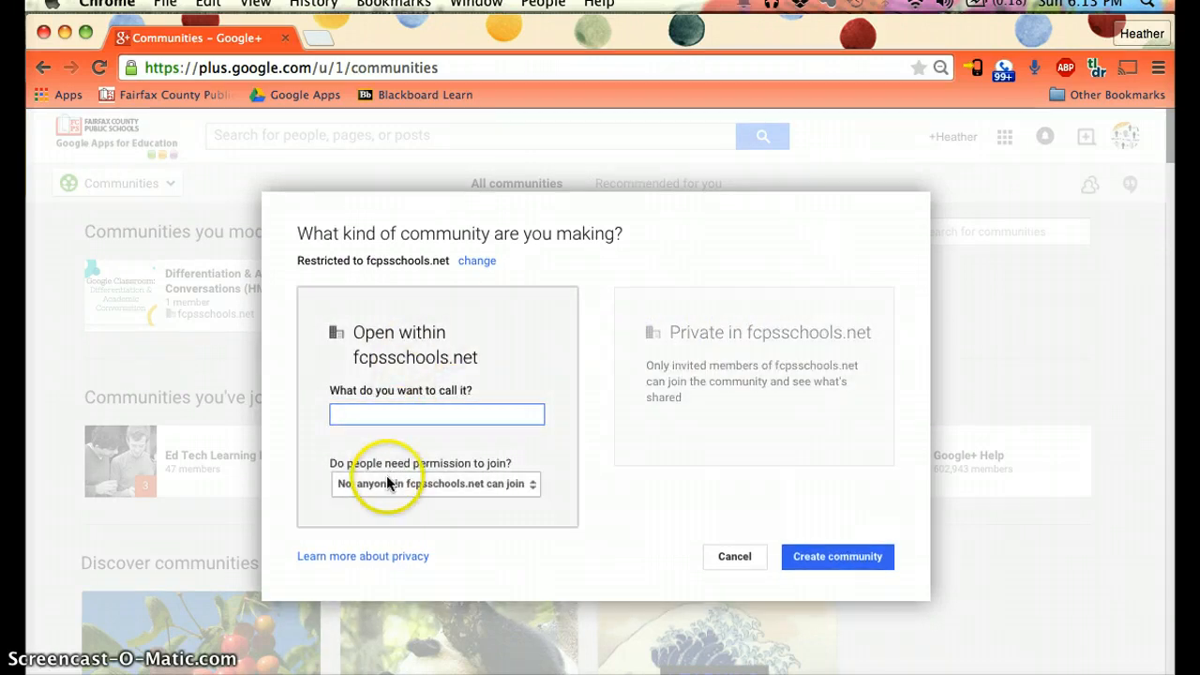
pyautogui.click(386, 484)
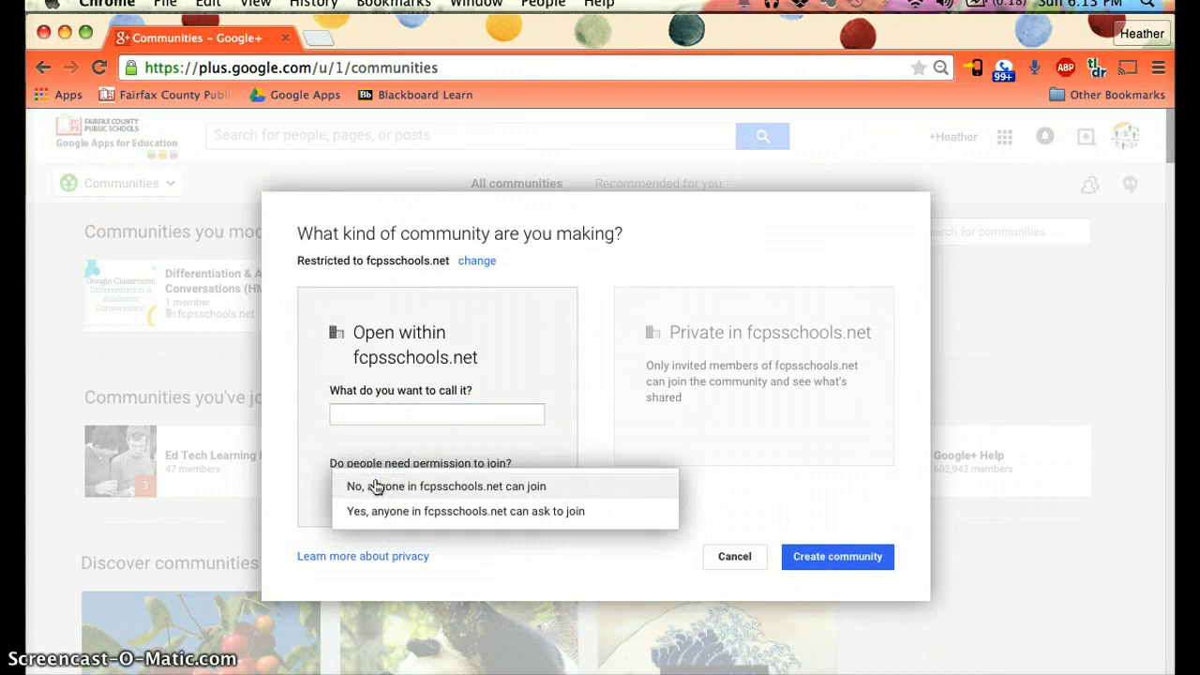
pyautogui.click(437, 419)
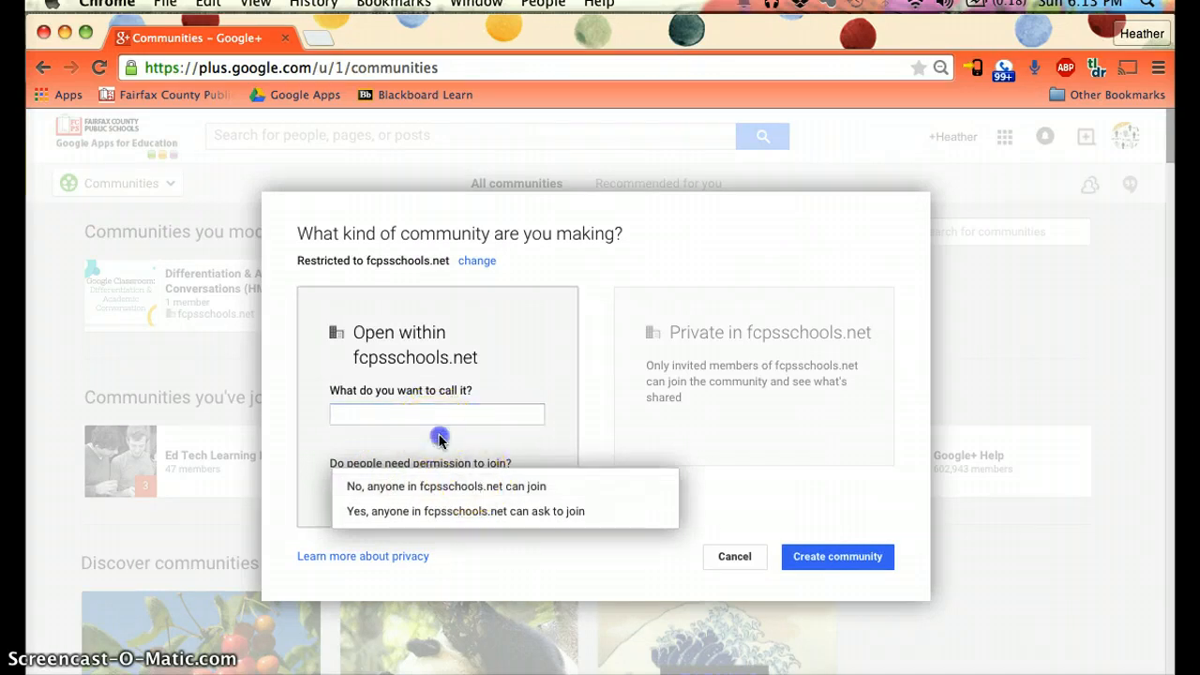
pyautogui.click(695, 371)
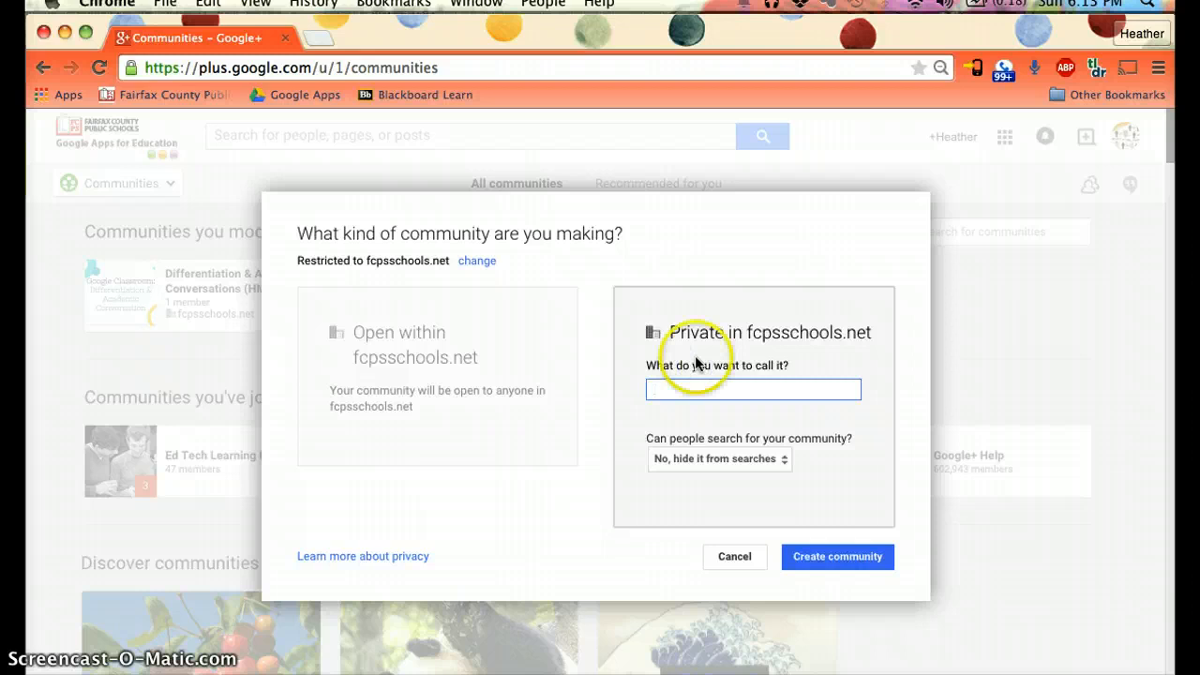
pyautogui.click(730, 466)
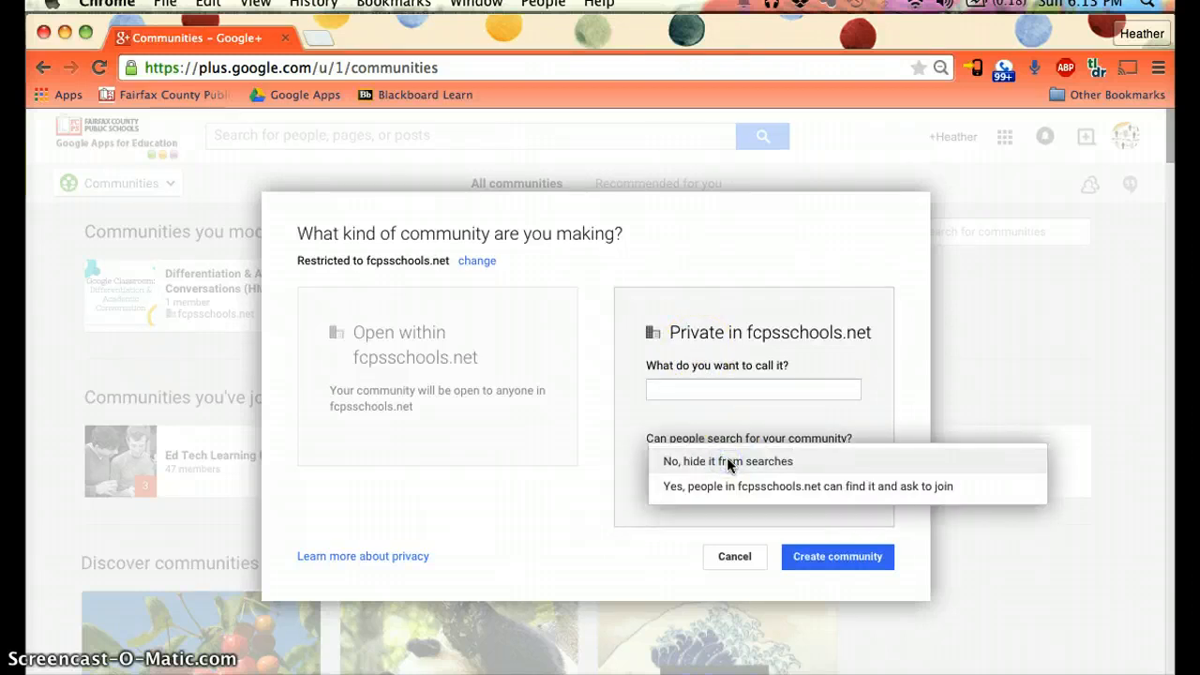
pyautogui.click(726, 395)
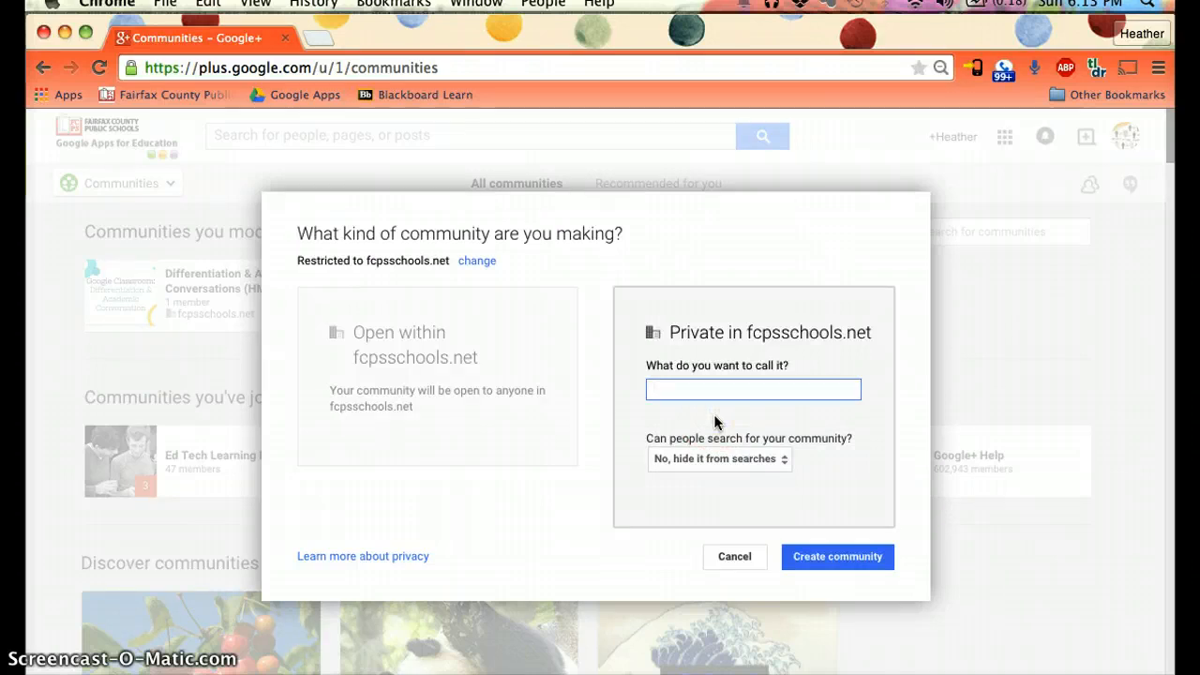
# Create a community open within fcpsschools.net and name it "Pets at HMS"
pyautogui.click(497, 321)
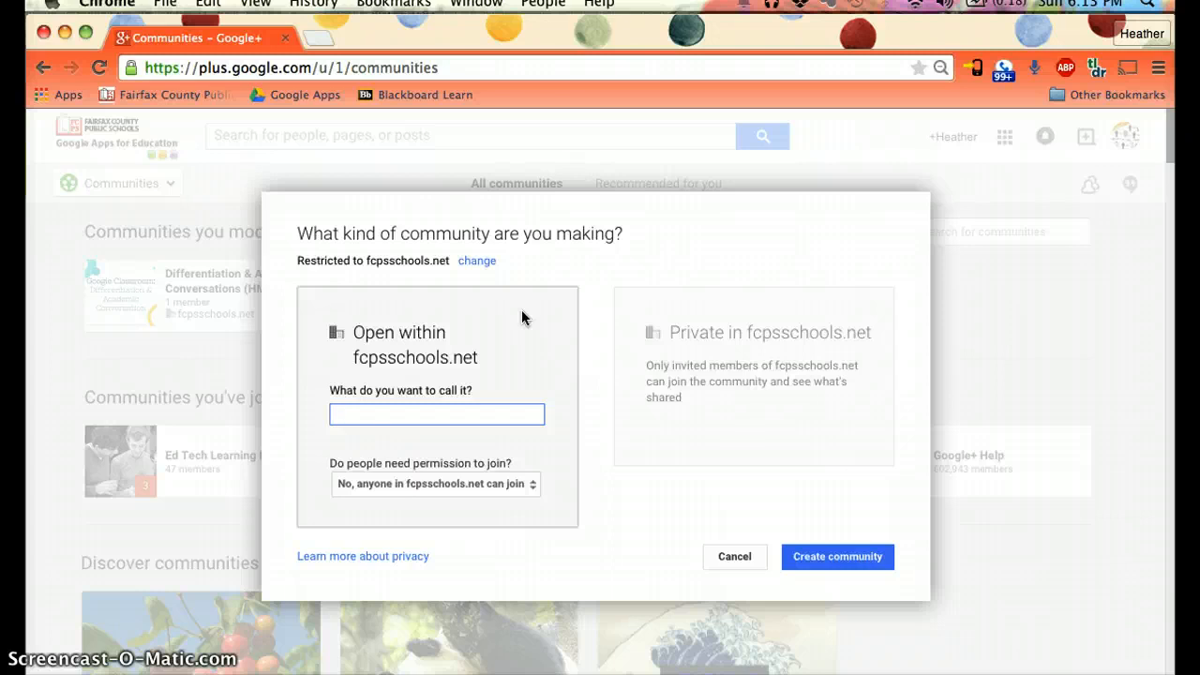
pyautogui.write('ets at HMS')
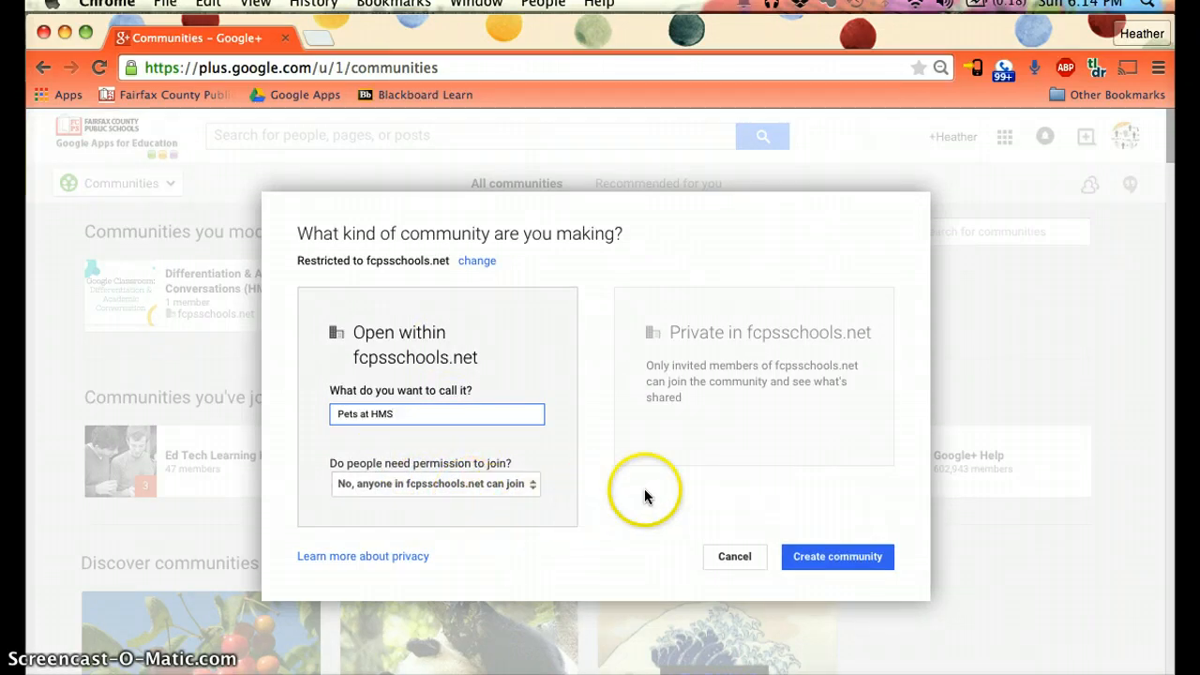
pyautogui.click(825, 559)
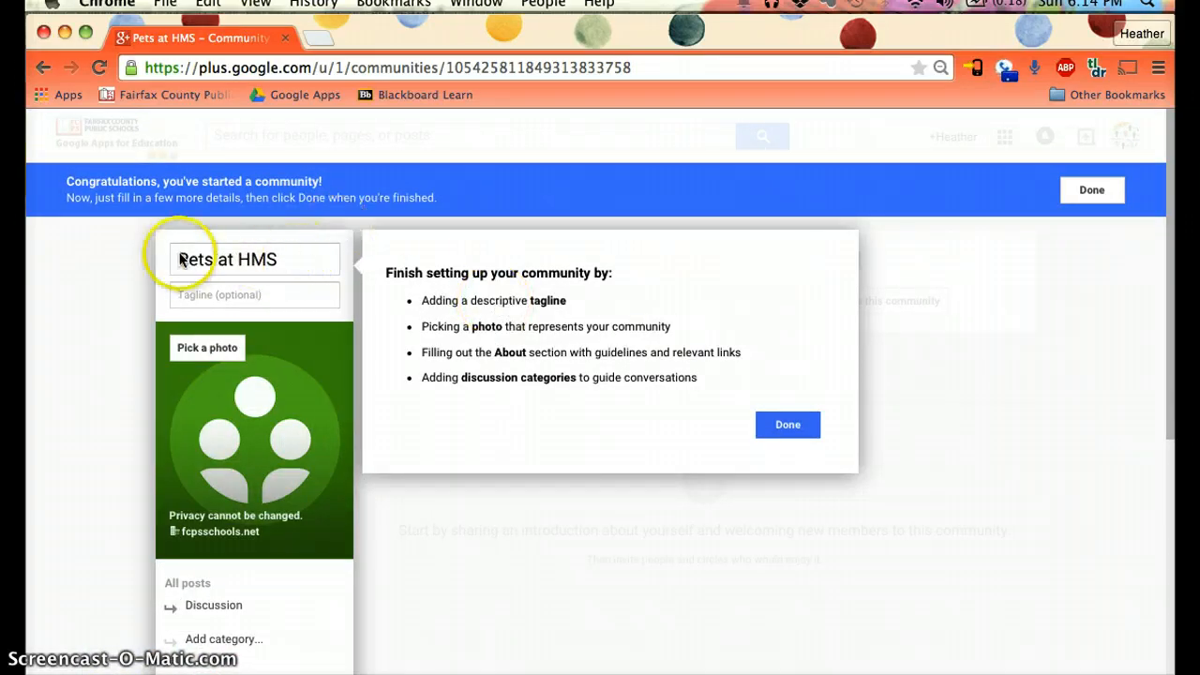
# Add the tagline "Cats, dogs, lions, & bears...oh my!" to the community
pyautogui.click(262, 294)
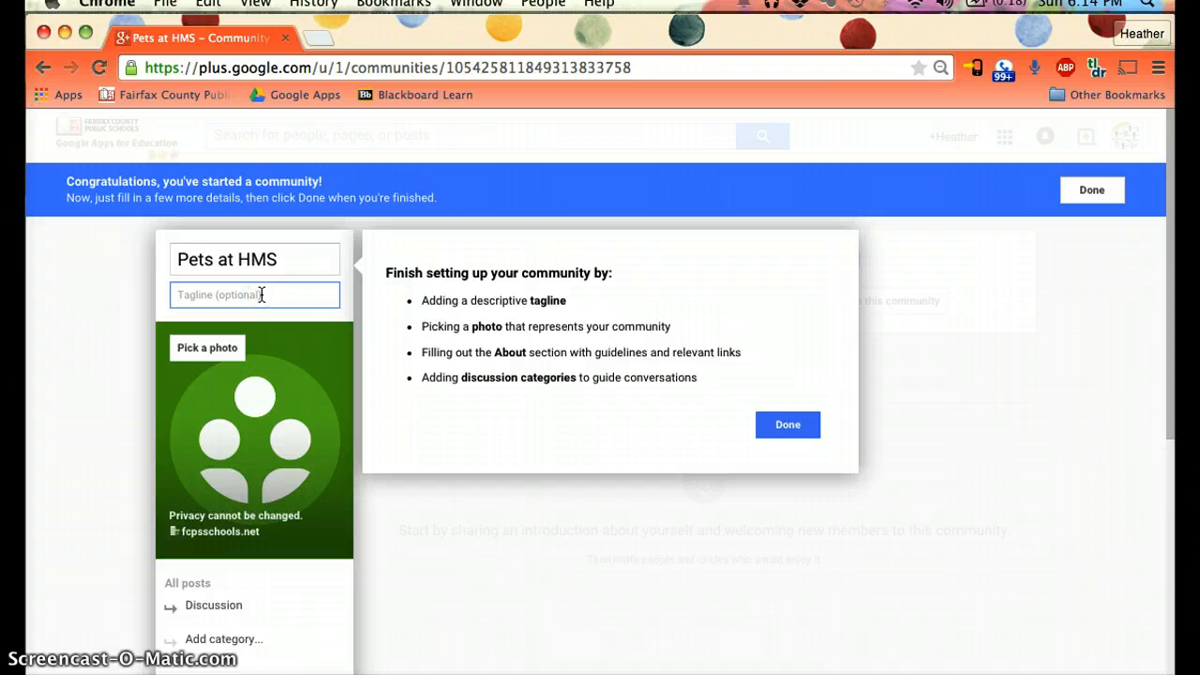
pyautogui.write('Cats')
pyautogui.write(', dogs, l')
pyautogui.write('ions, & bear')
pyautogui.write('s...oh my!')
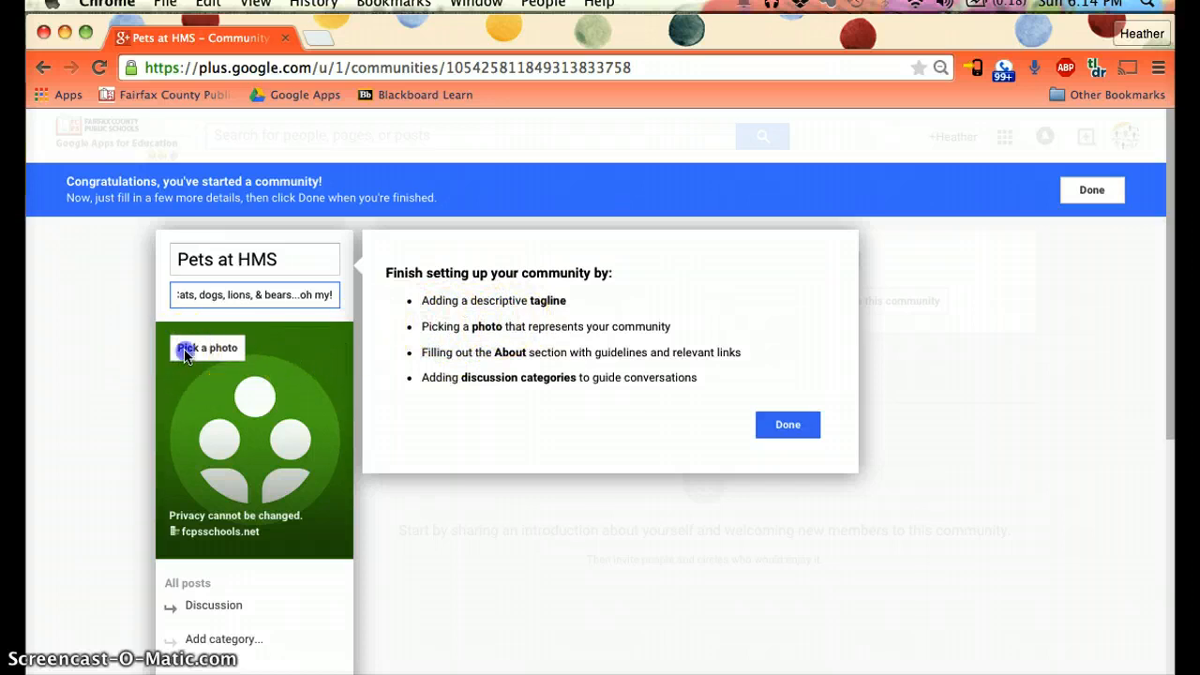
# Upload "Screen shot 2015-03-15 at 5.59.51 PM" from the Desktop for the community photo
pyautogui.click(185, 352)
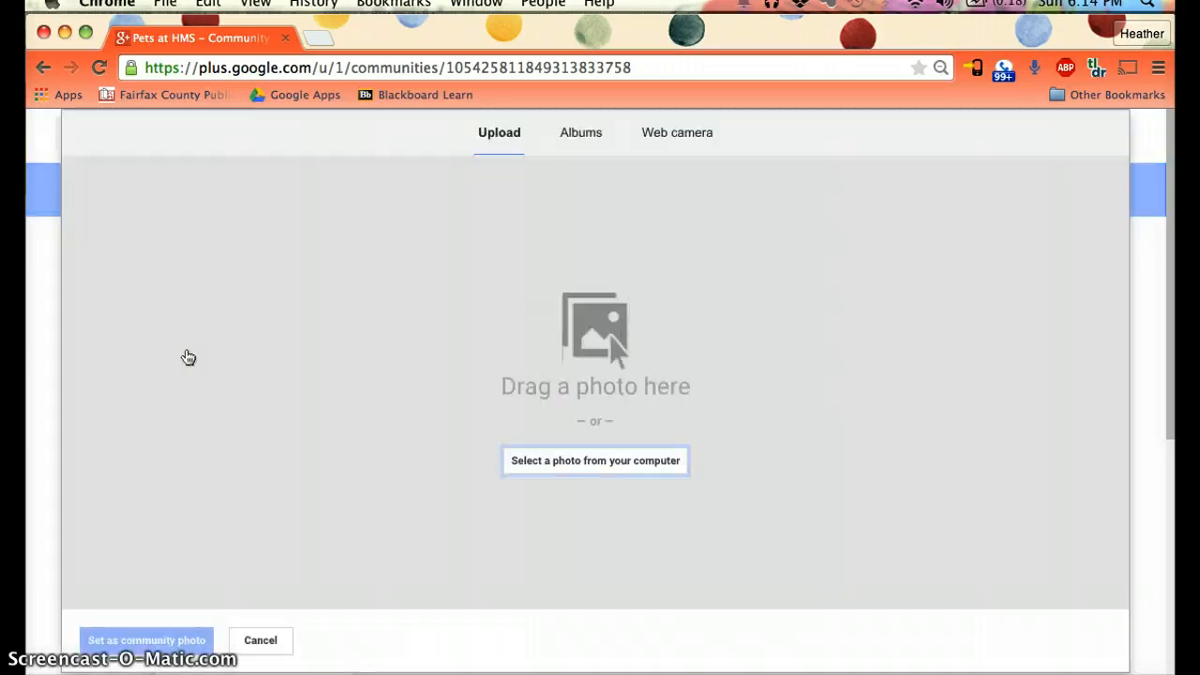
pyautogui.click(527, 465)
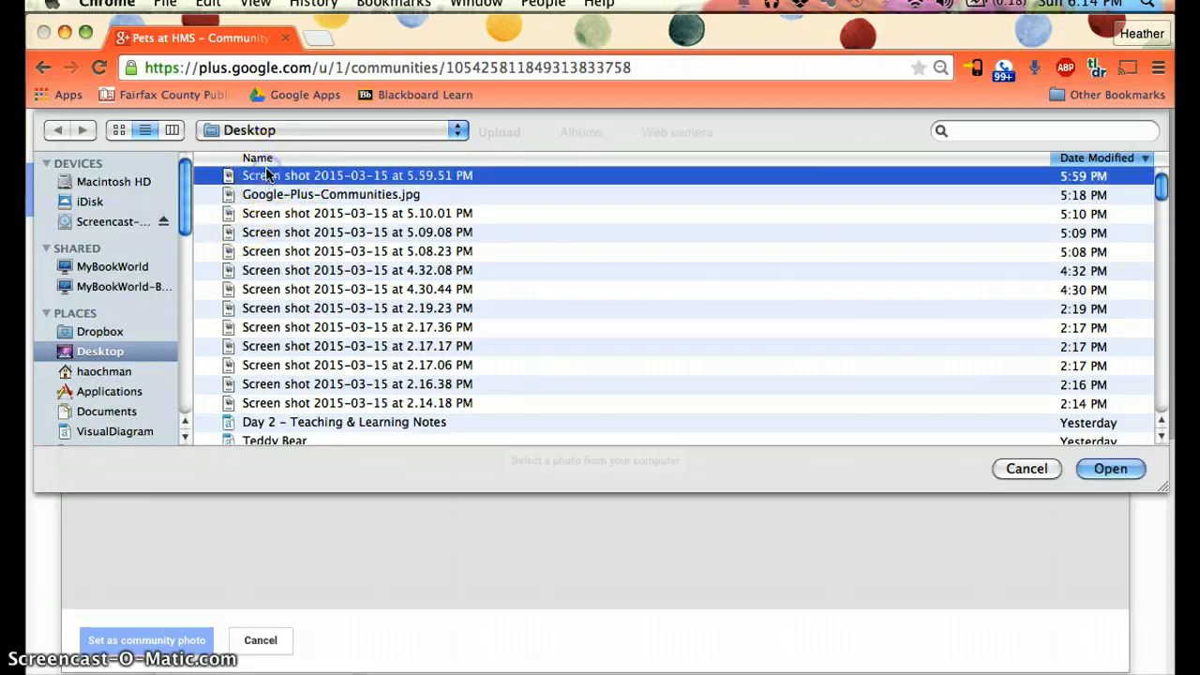
pyautogui.click(265, 176)
pyautogui.press('Return')
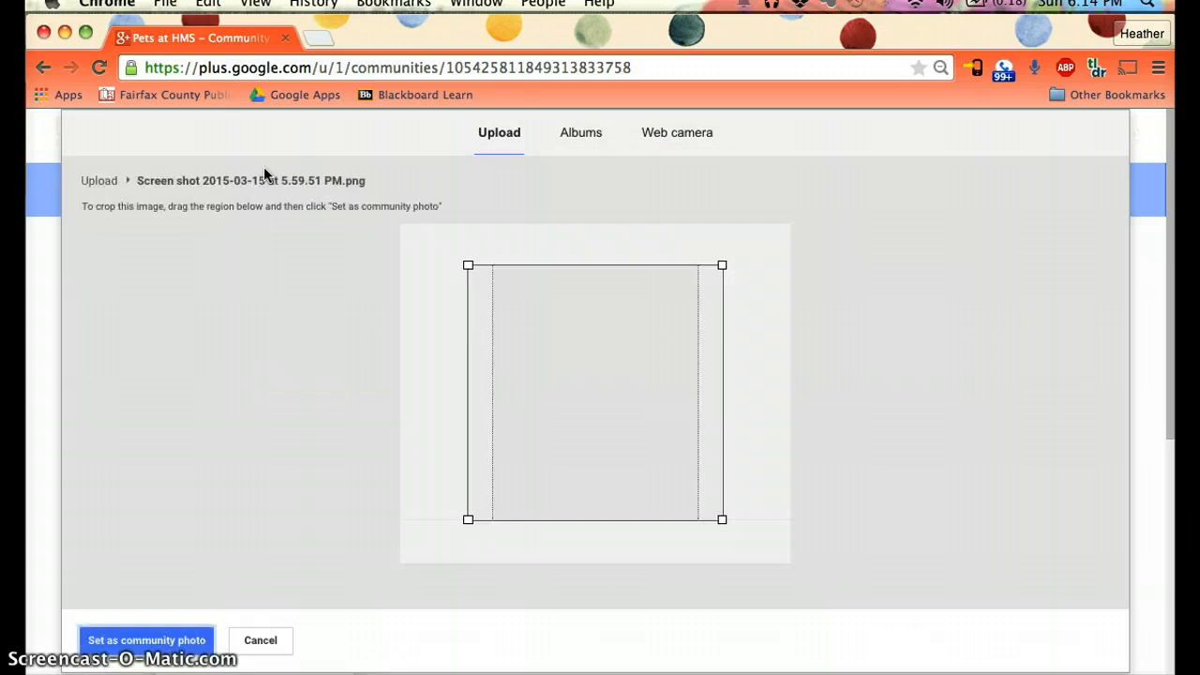
# Crop the picture to the dog and most of the laptop screen, set it as the community photo and finish the setup
pyautogui.moveTo(557, 397); pyautogui.dragTo(480, 450)
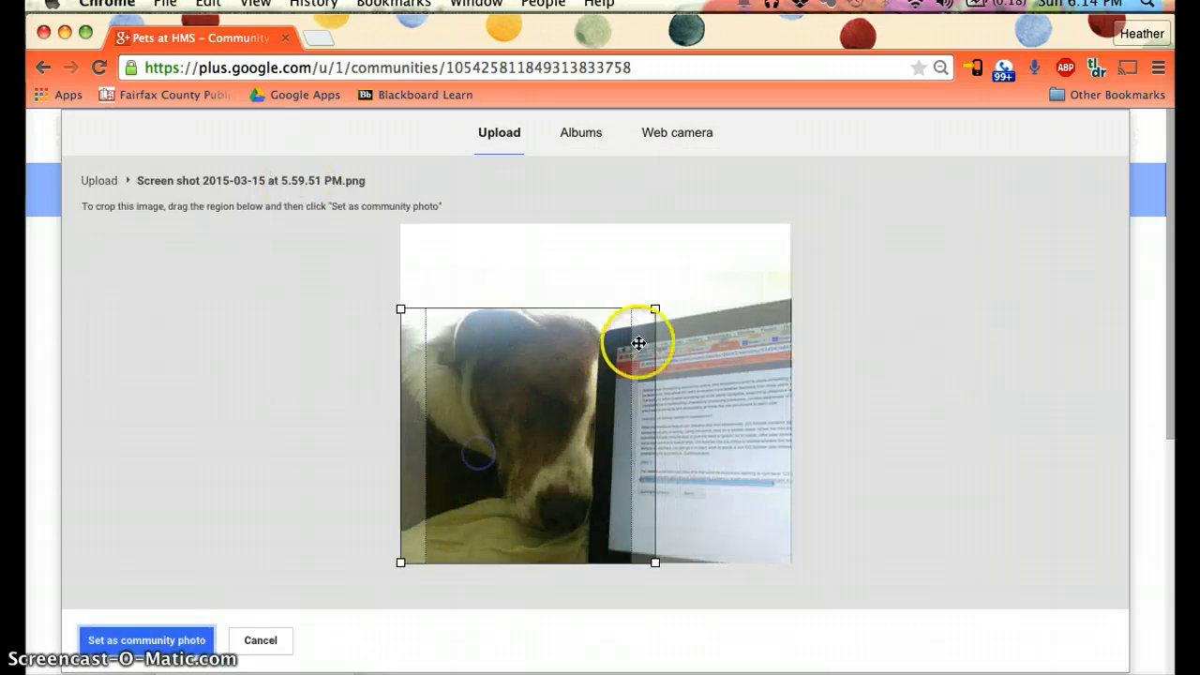
pyautogui.moveTo(655, 310); pyautogui.dragTo(759, 228)
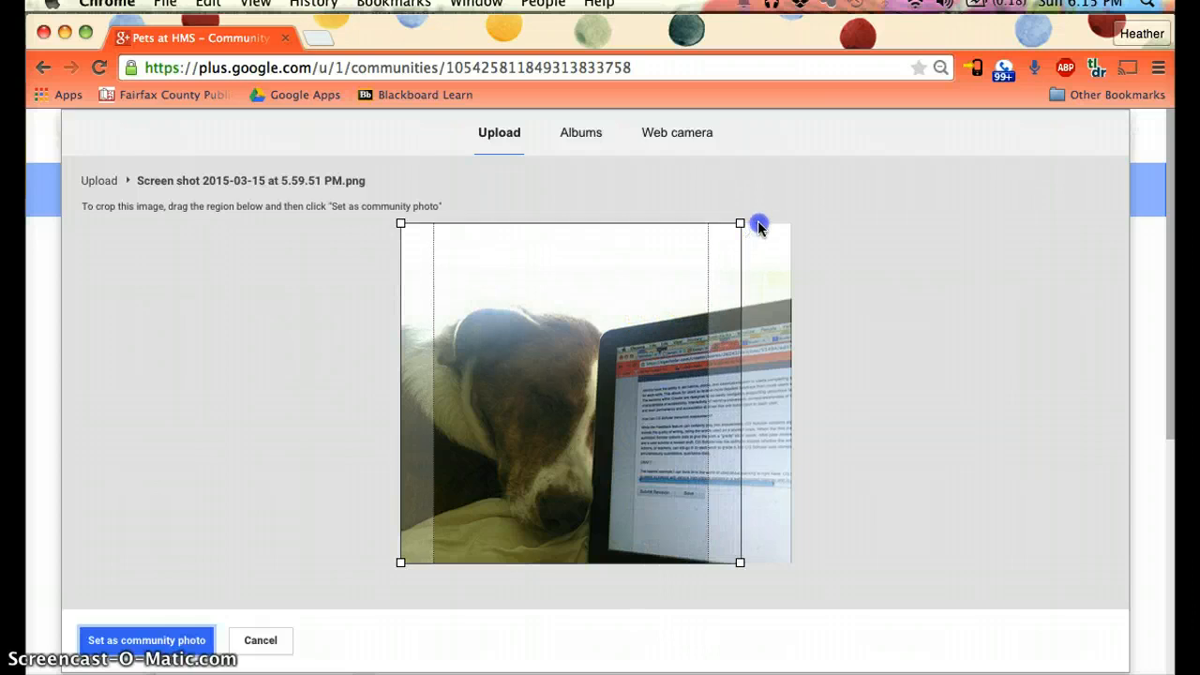
pyautogui.click(150, 643)
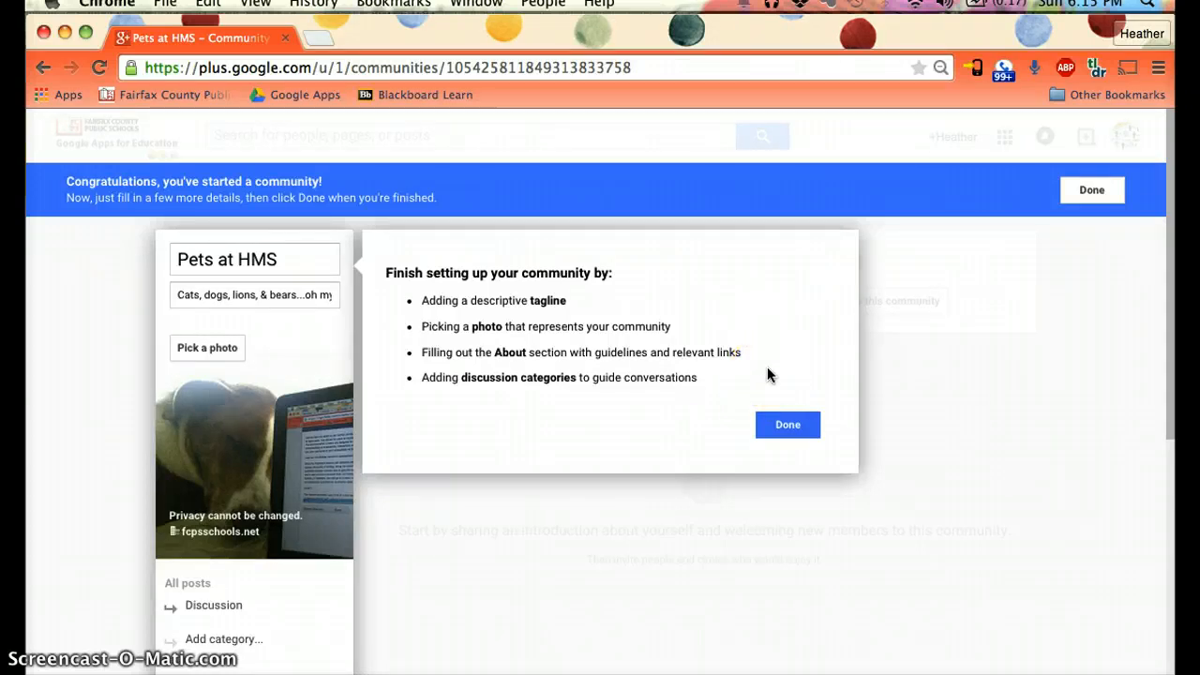
pyautogui.click(785, 430)
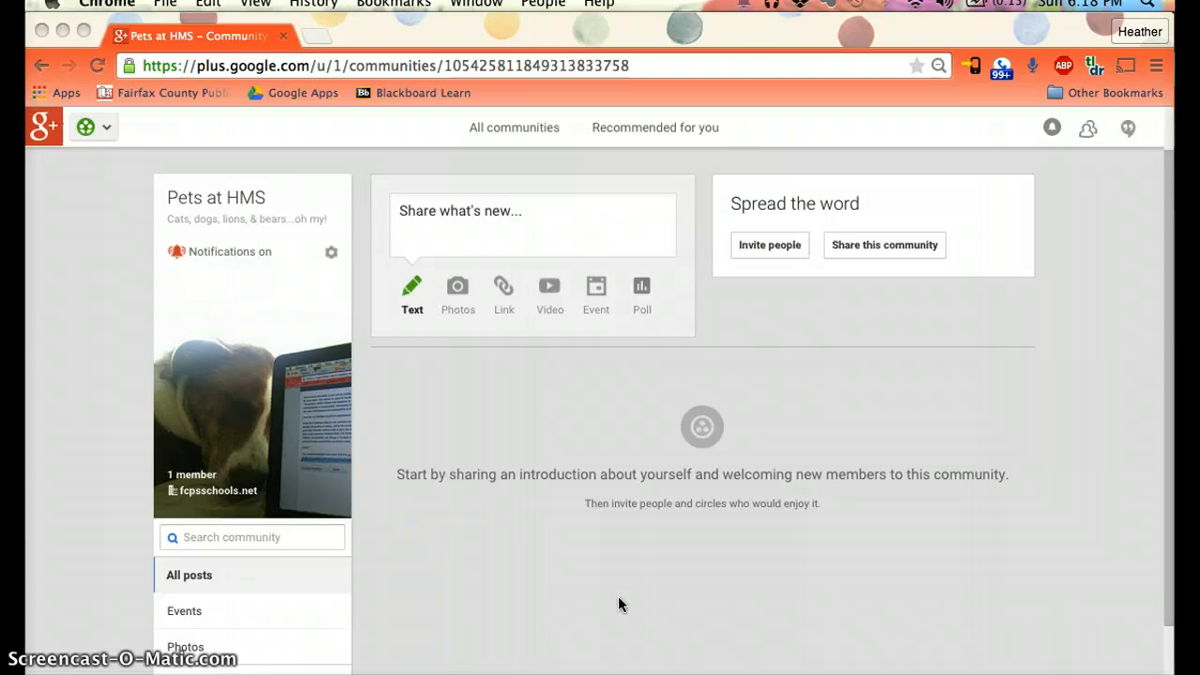
# Write a new community post reading "Welcome to our community!"
pyautogui.click(455, 210)
pyautogui.click(447, 211)
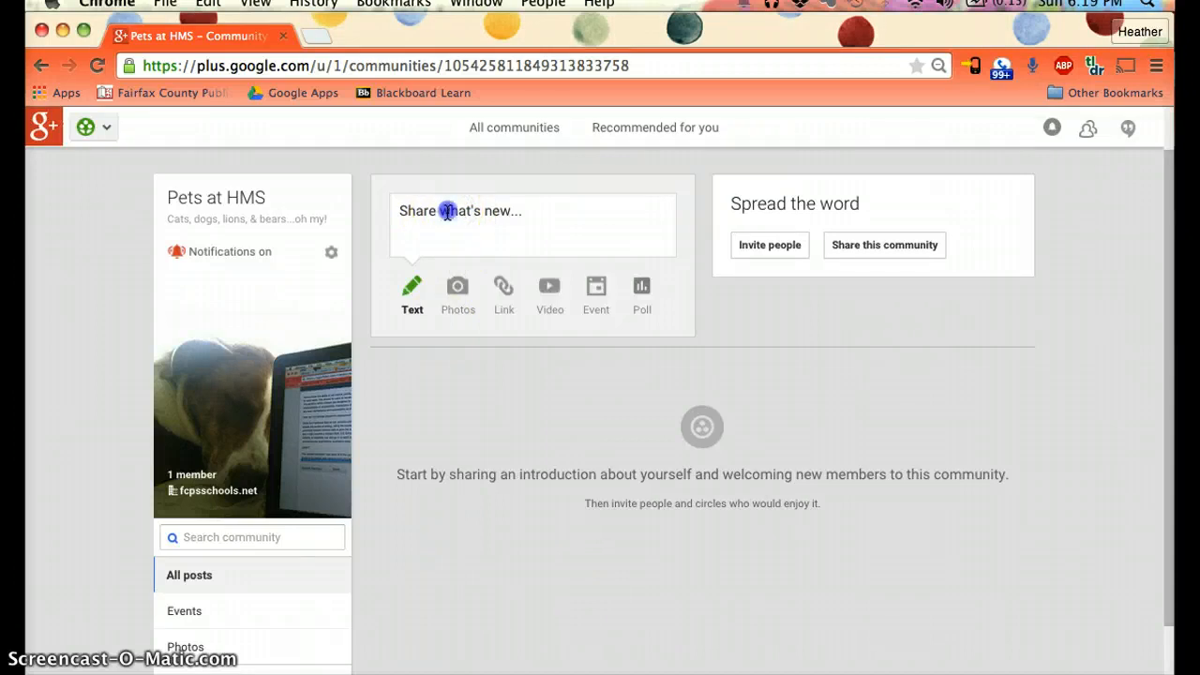
pyautogui.write('Welcome ')
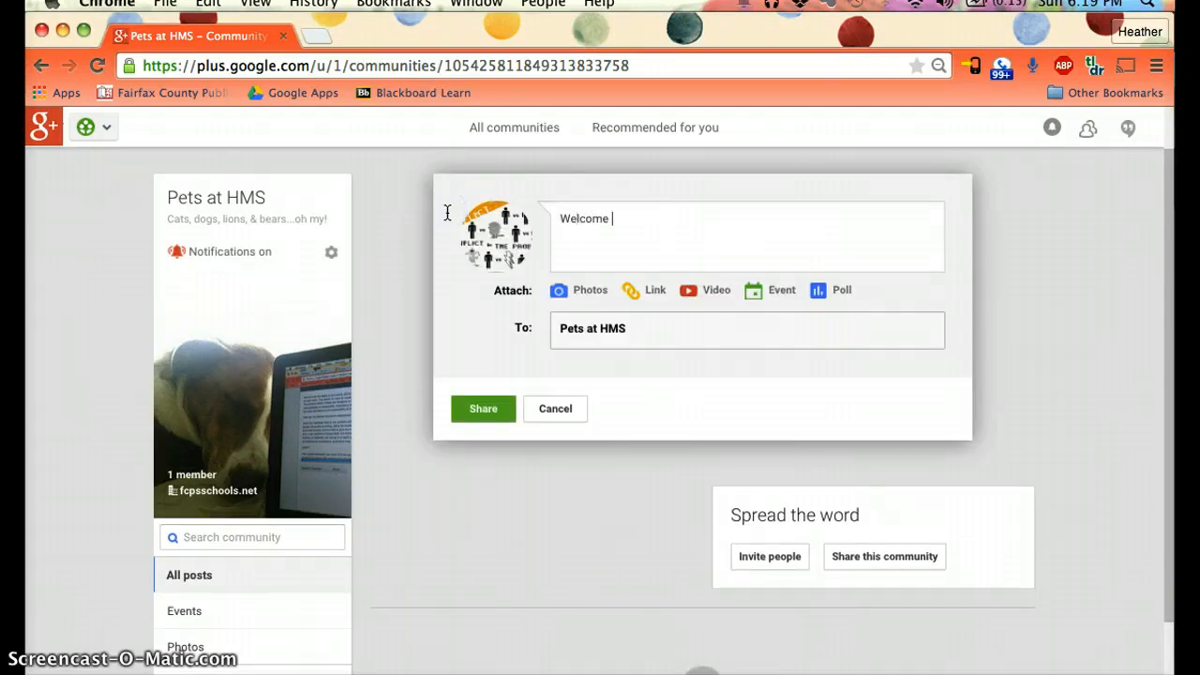
pyautogui.write('to our community!')
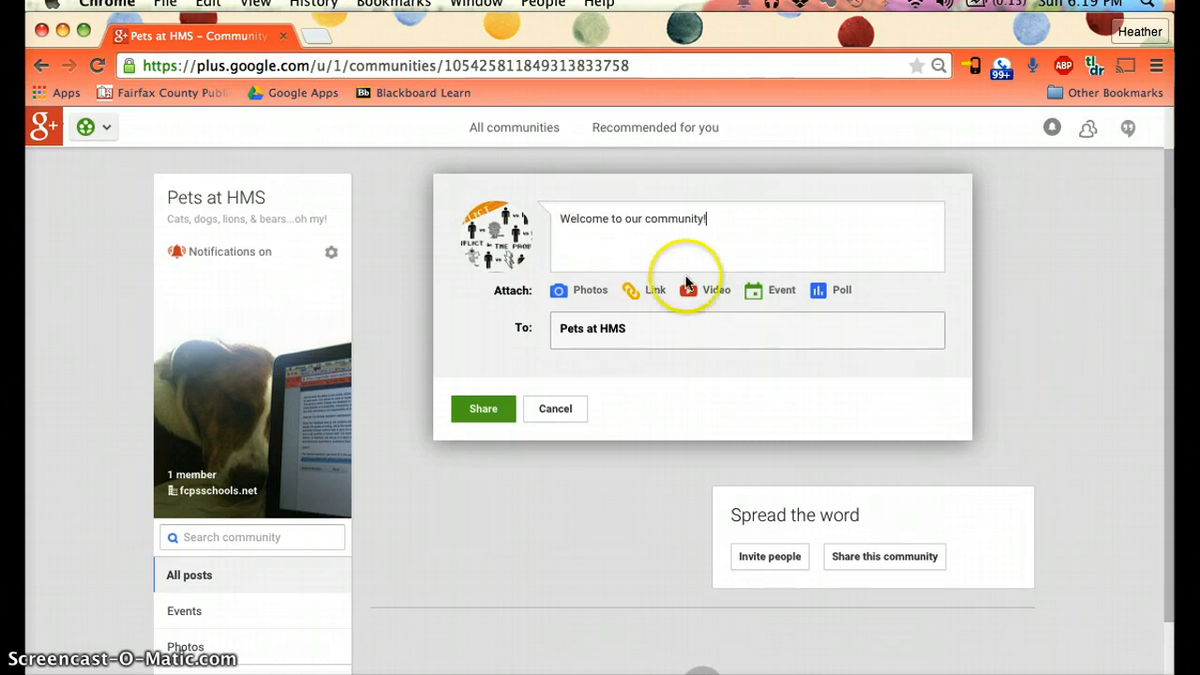
pyautogui.click(704, 298)
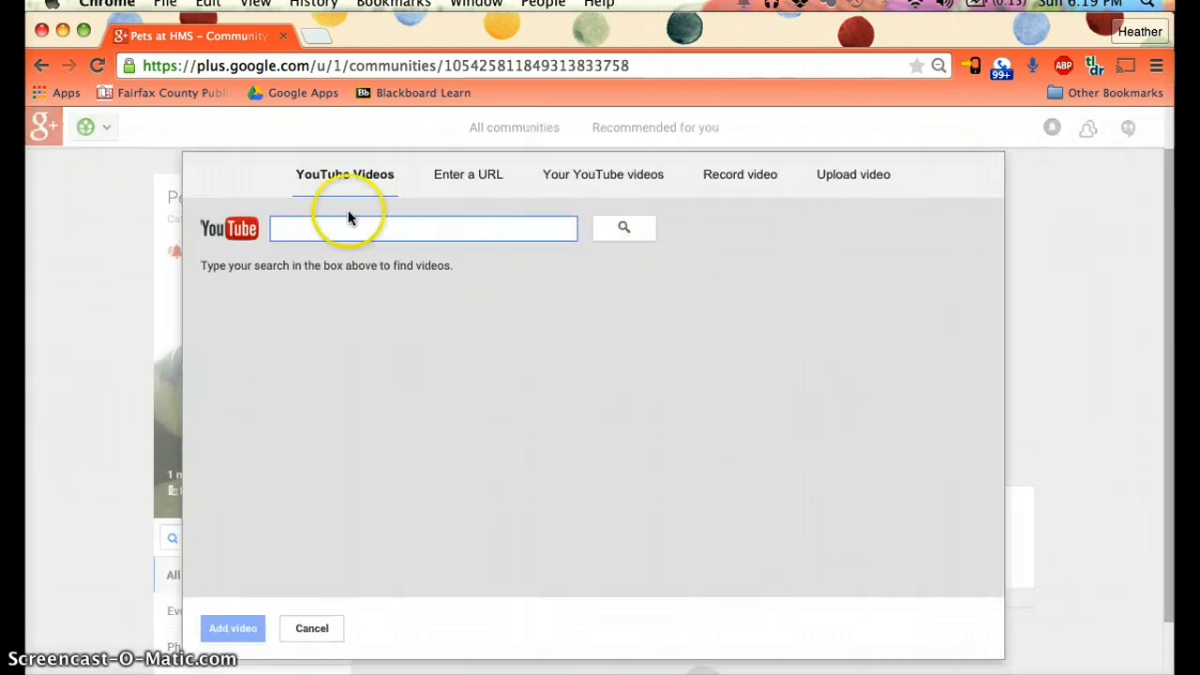
pyautogui.click(314, 631)
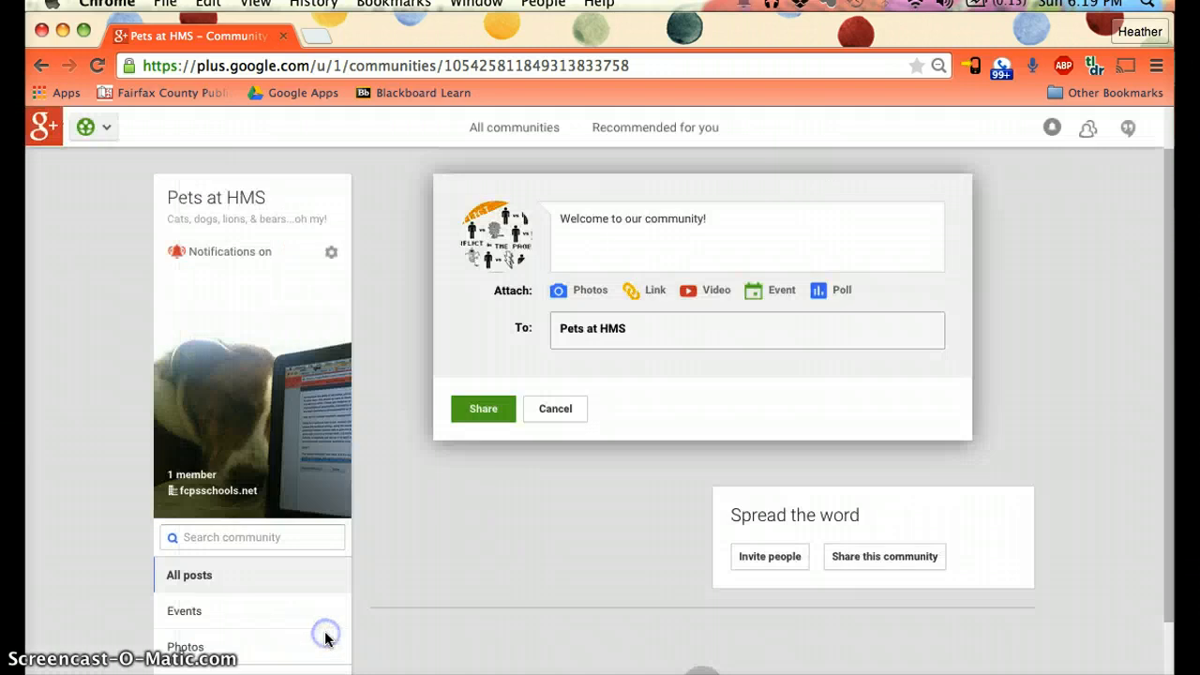
pyautogui.click(679, 261)
pyautogui.click(679, 260)
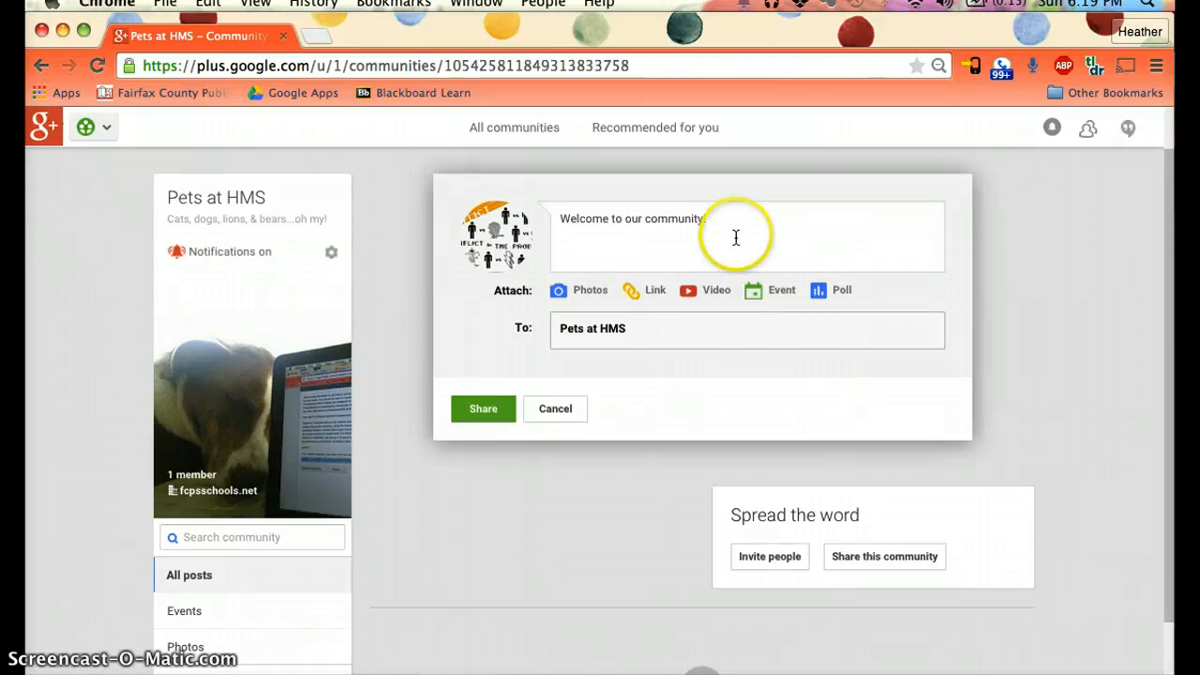
# Attach the photo "Screen shot 2015-03-15 at 5.59.51 PM" from the Desktop to the welcome post
pyautogui.click(565, 288)
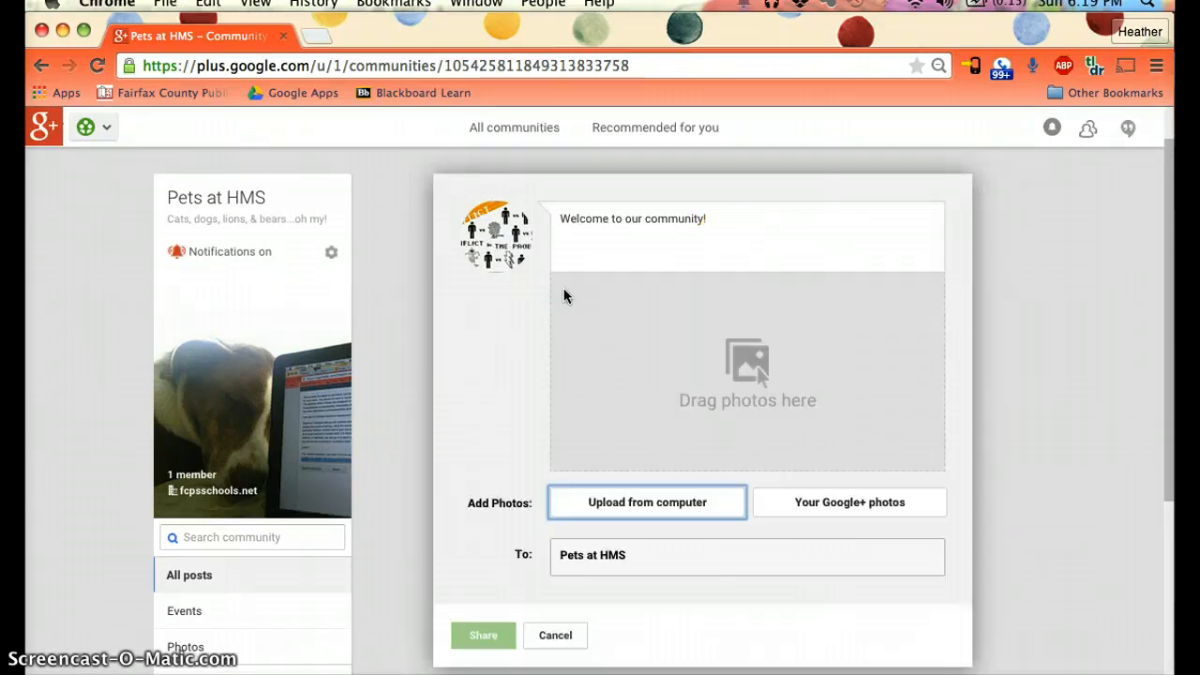
pyautogui.click(660, 522)
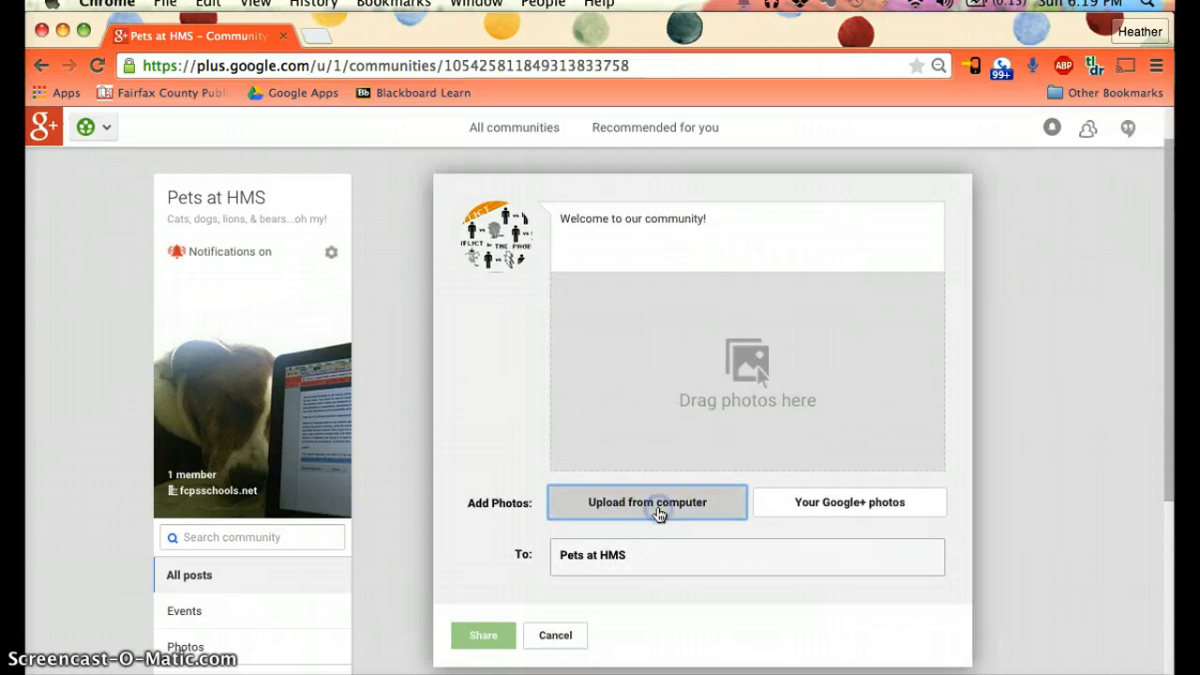
pyautogui.scroll(15, 504, 284)
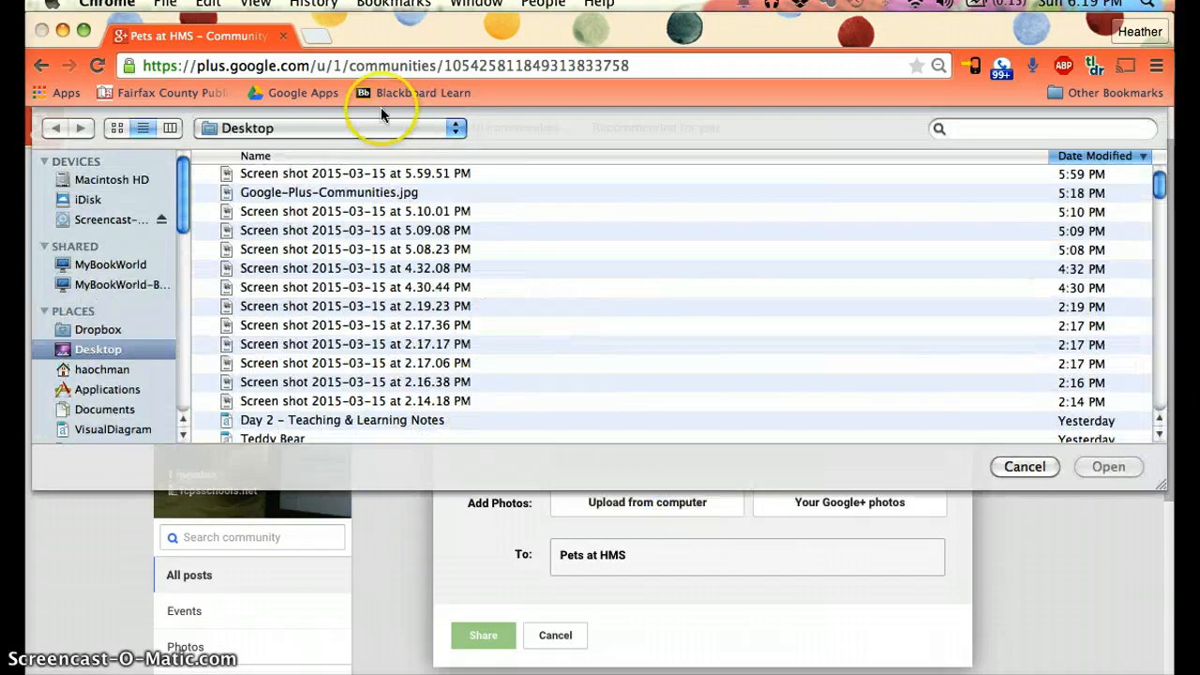
pyautogui.click(357, 174)
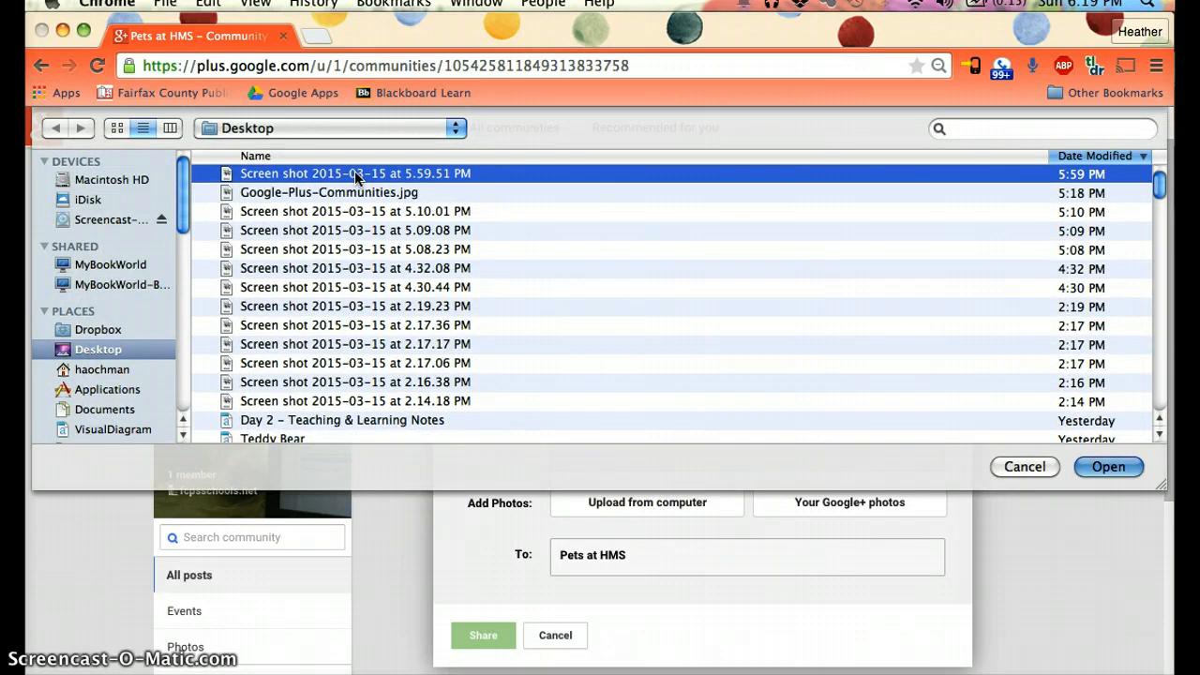
pyautogui.press('Return')
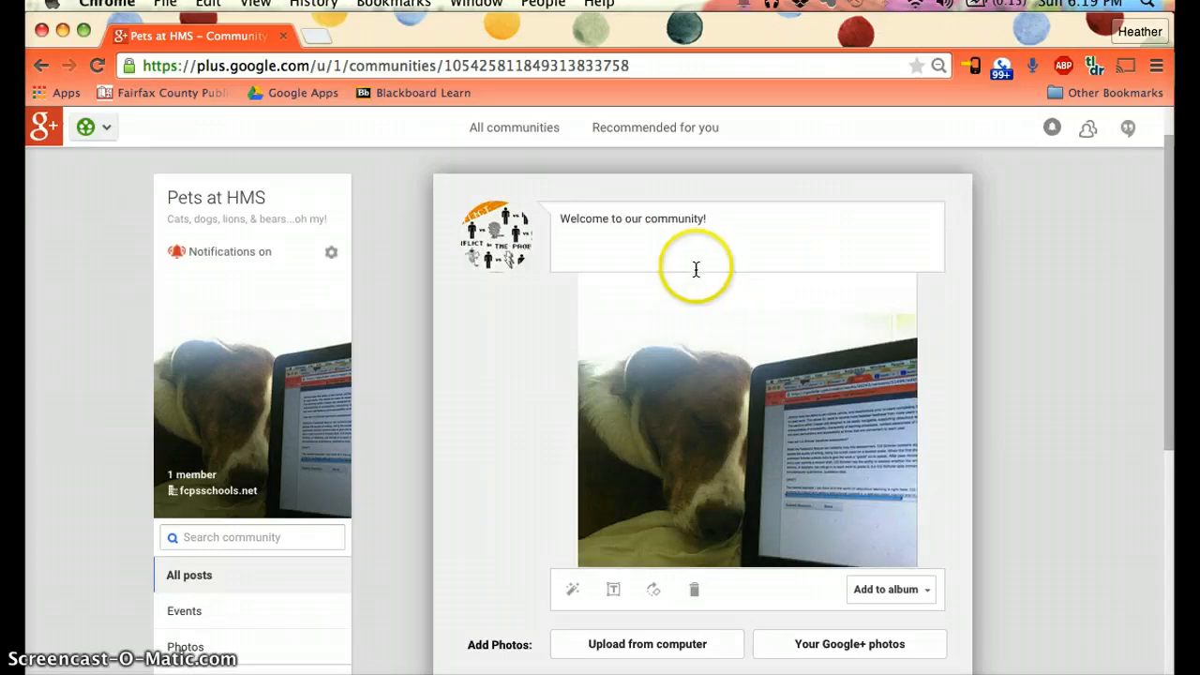
# Add a second paragraph to the welcome post reading "Below is my dog Rito. Feel free to share your pets too!"
pyautogui.scroll(-3, 505, 339)
pyautogui.scroll(3, 504, 339)
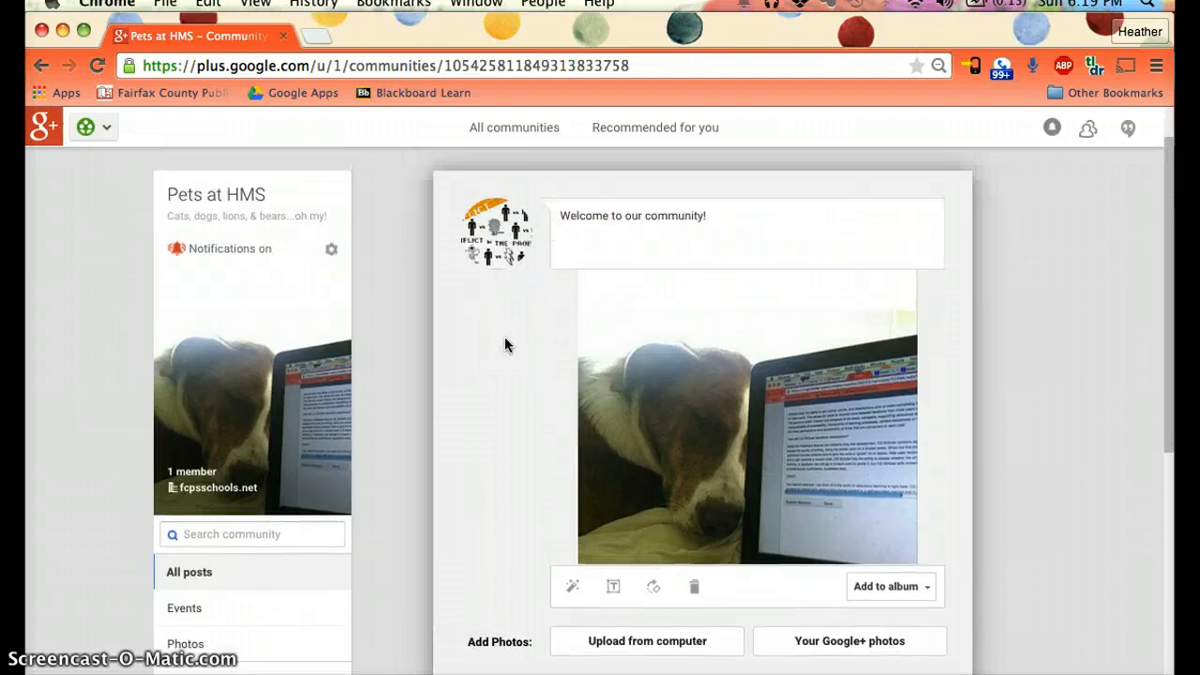
pyautogui.click(656, 228)
pyautogui.click(733, 232)
pyautogui.write('Below is my ')
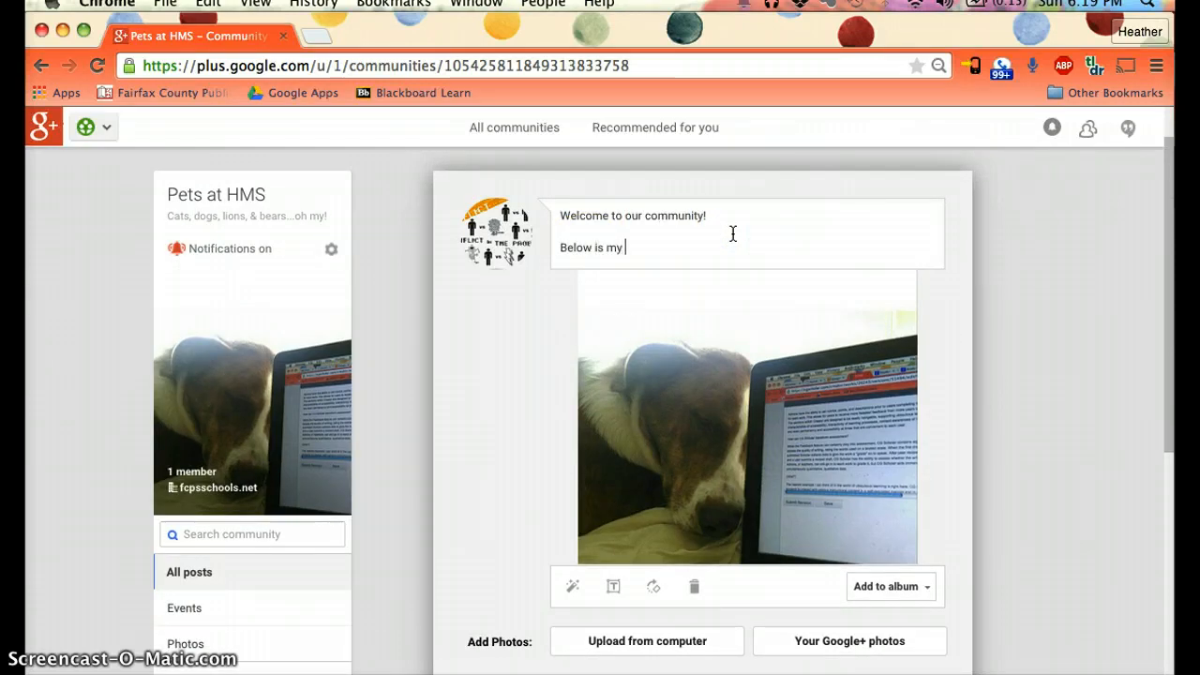
pyautogui.write('dog Rito.')
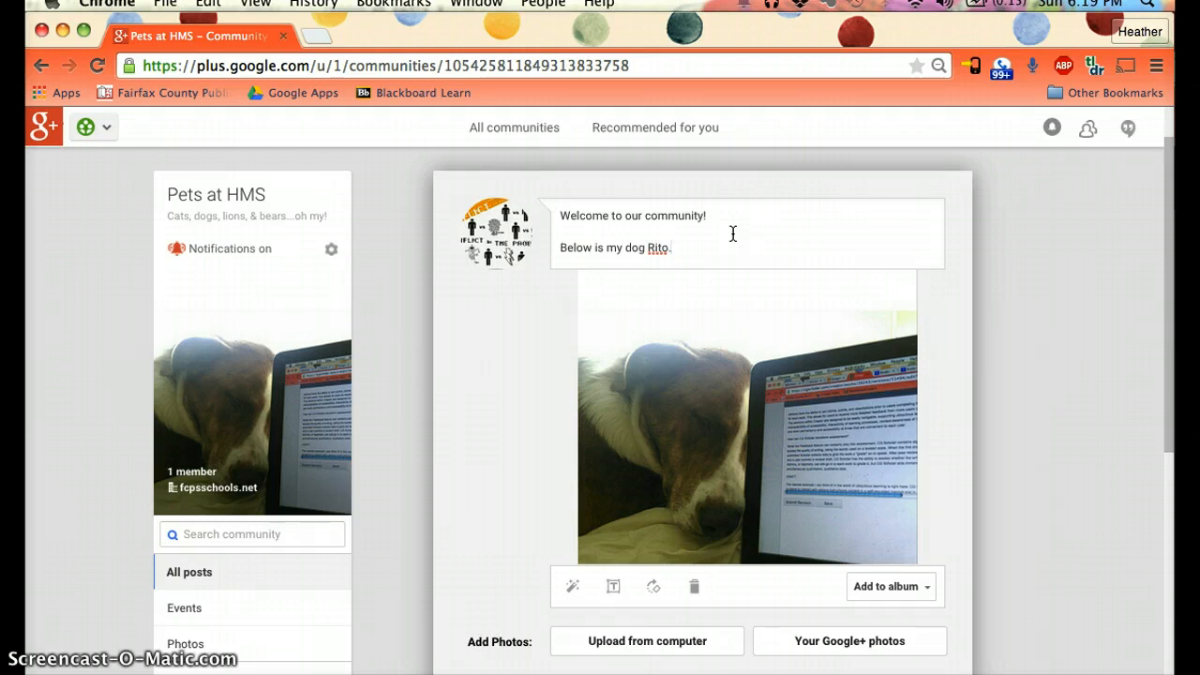
pyautogui.write(' Feel fre')
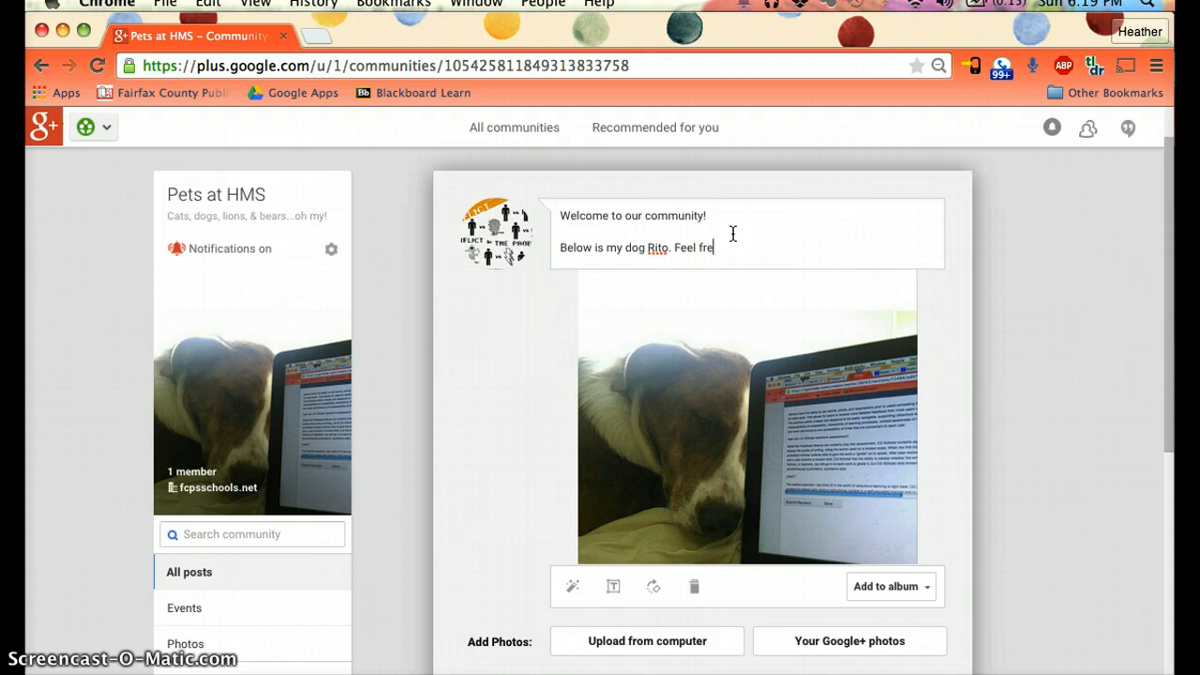
pyautogui.write('e to share your pets too!')
# Publish the welcome post with its photo to the community and view it among the community's posts
pyautogui.click(698, 305)
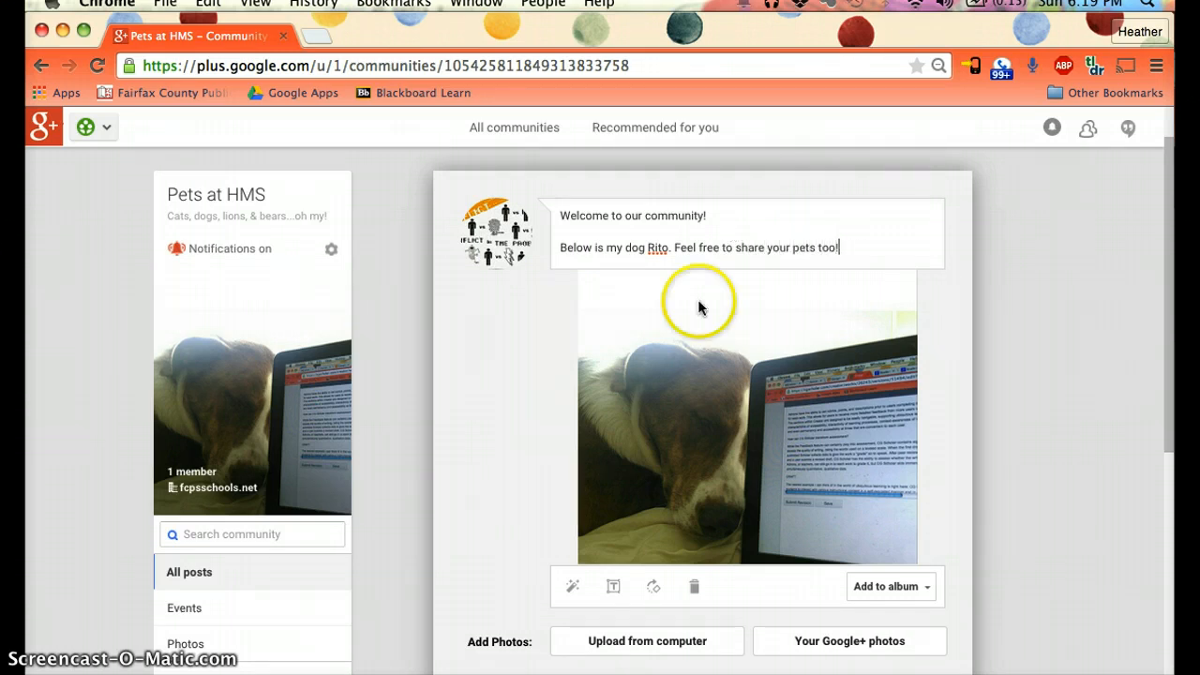
pyautogui.scroll(-3, 490, 434)
pyautogui.click(493, 593)
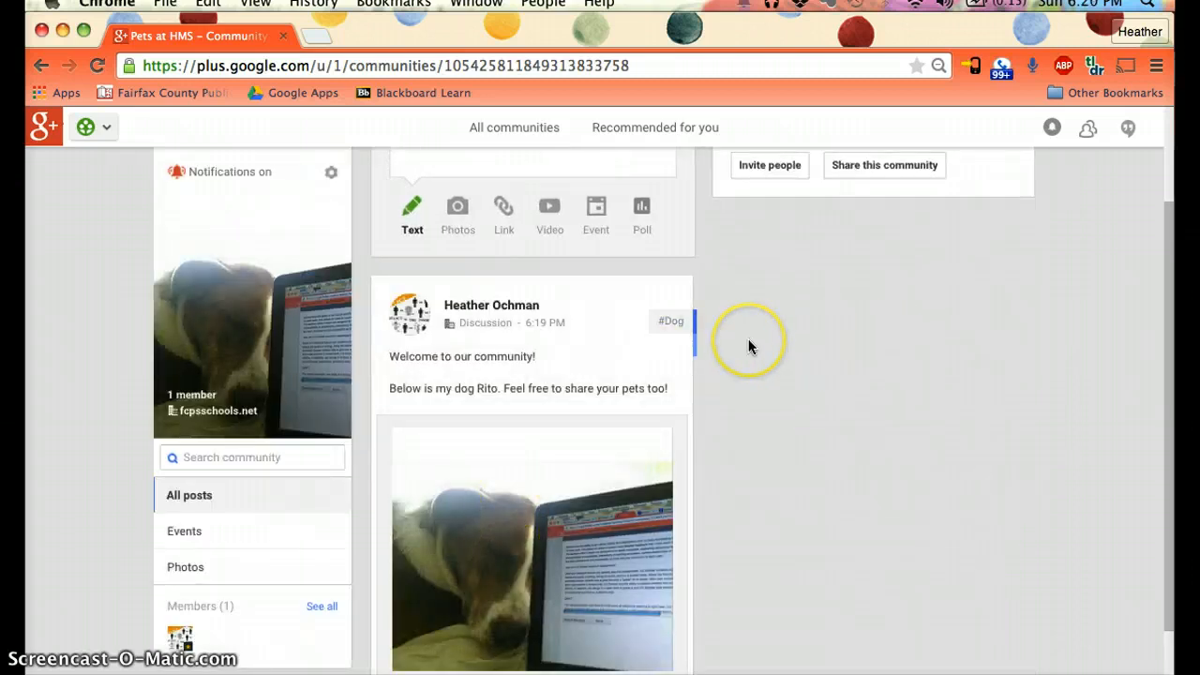
pyautogui.scroll(-2, 749, 343)
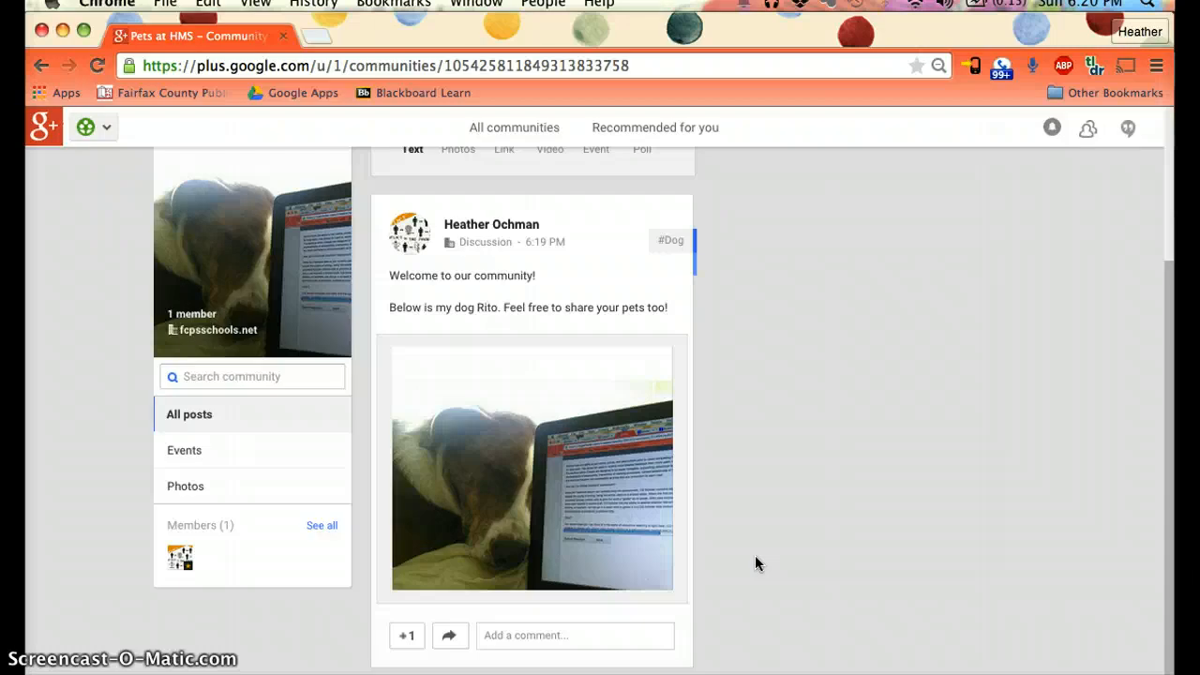
pyautogui.click(469, 568)
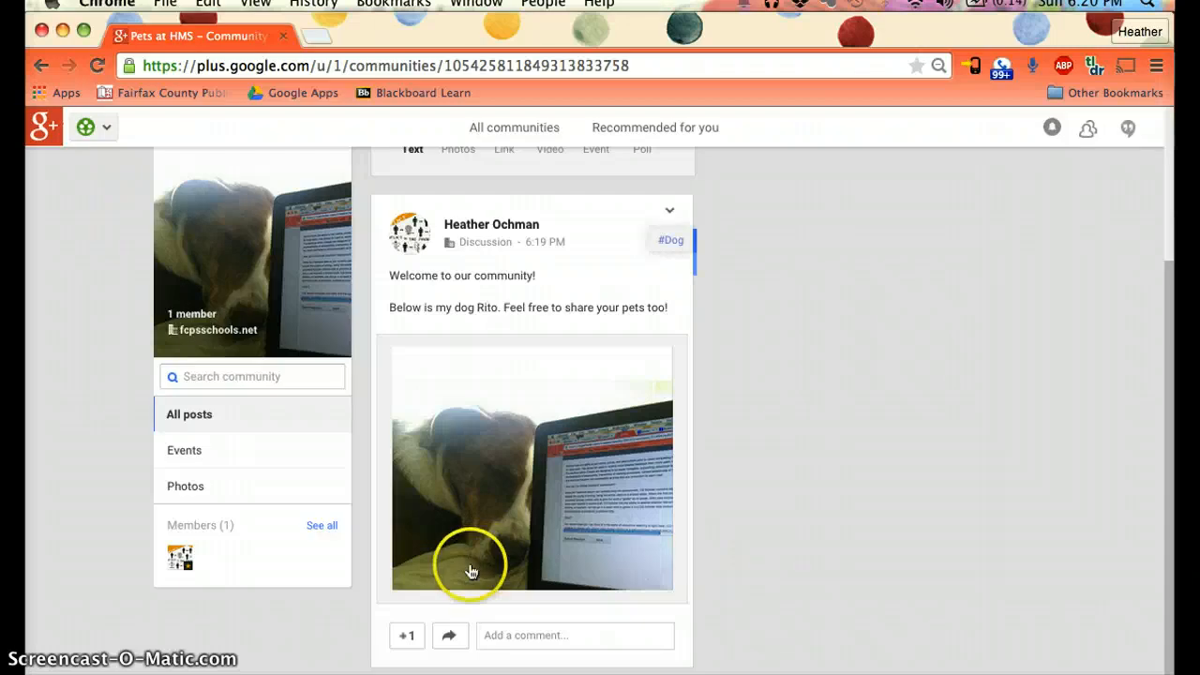